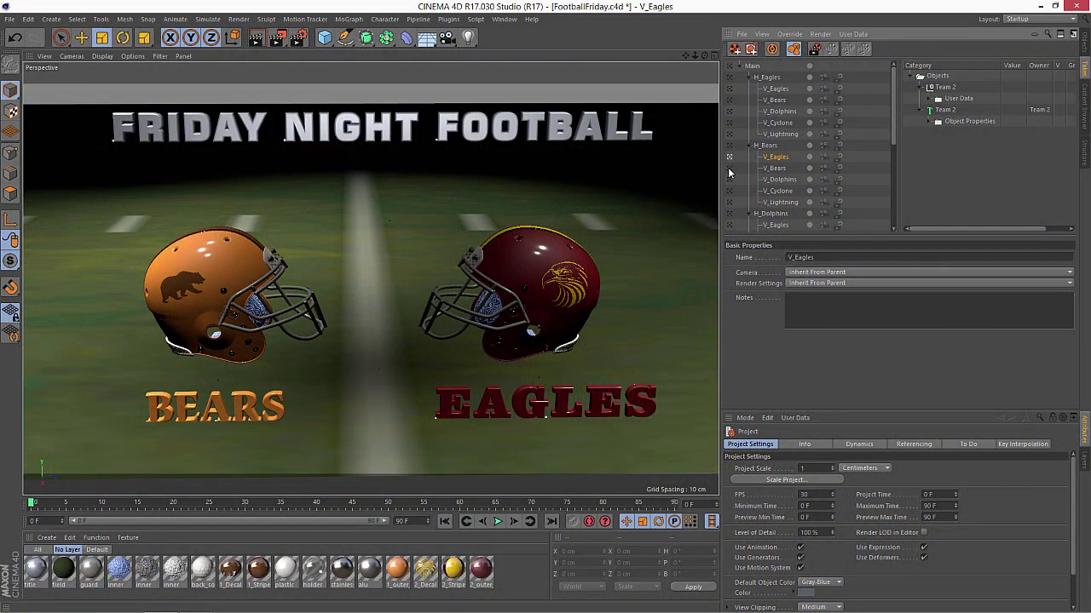
Preview the Bears home take against Bears, Dolphins, Cyclone and Lightning visitors.
{"action": "left_click", "coordinate": [728, 168]}
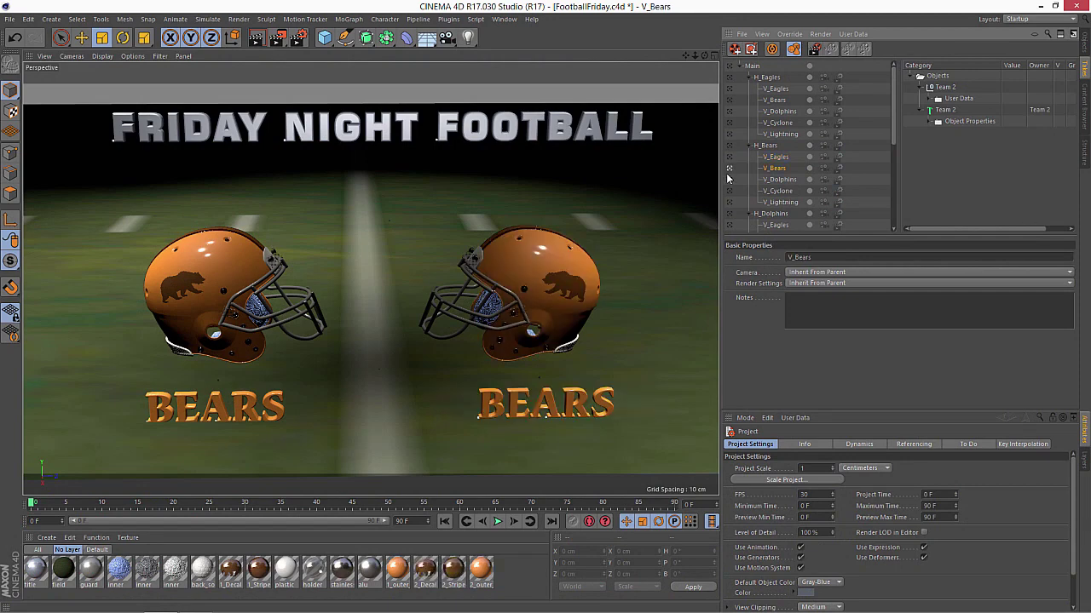
{"action": "left_click", "coordinate": [729, 179]}
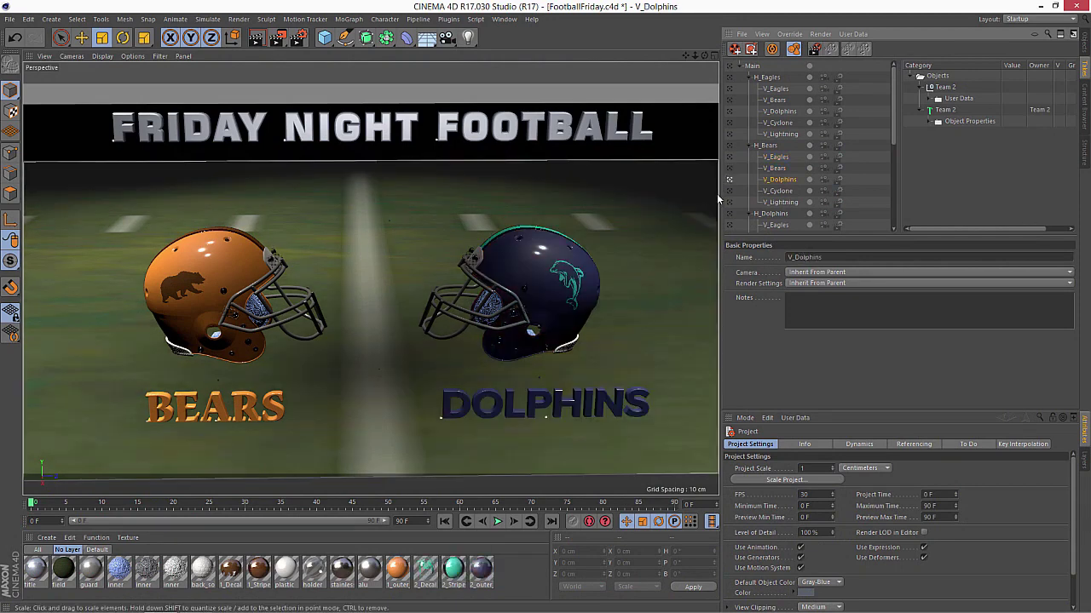
{"action": "left_click", "coordinate": [728, 191]}
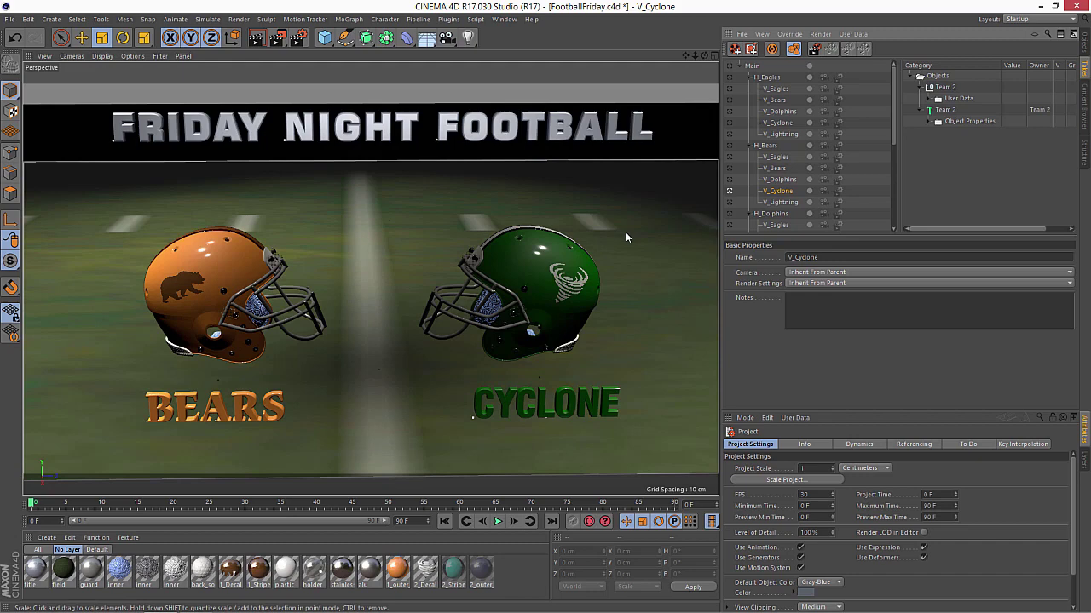
{"action": "left_click", "coordinate": [729, 202]}
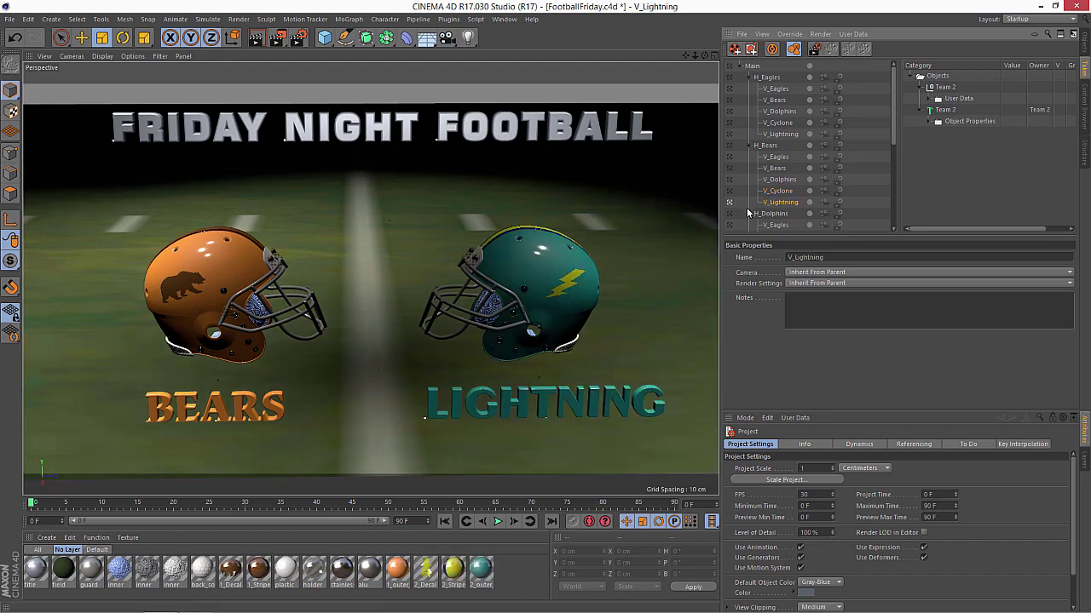
Preview Eagles, Bears, Dolphins, Cyclone and Lightning visiting the Dolphins.
{"action": "scroll", "coordinate": [743, 213], "scroll_direction": "down", "scroll_amount": 4}
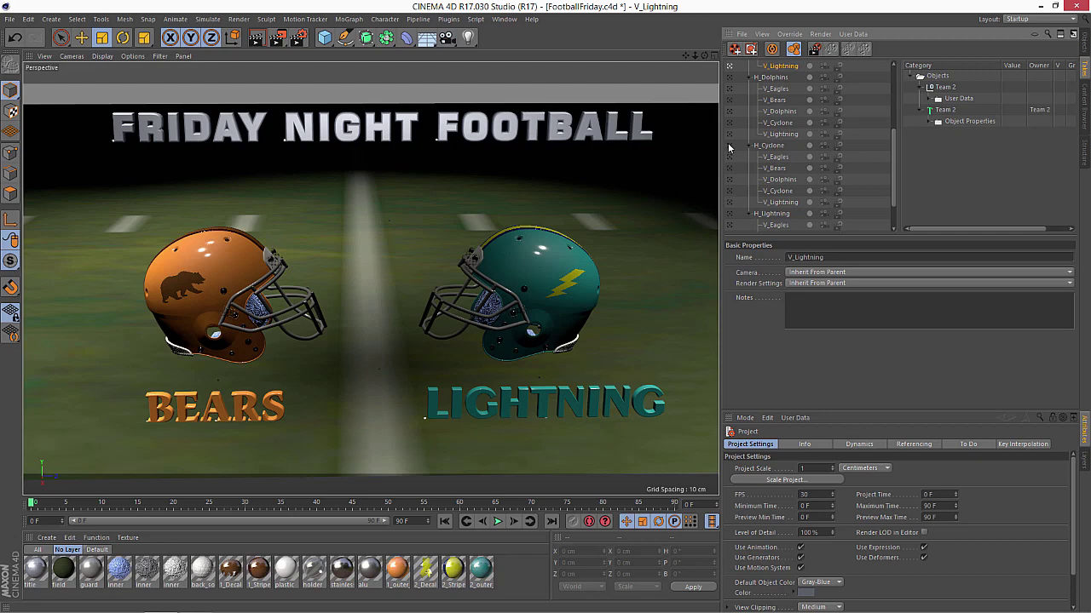
{"action": "left_click", "coordinate": [729, 89]}
{"action": "left_click", "coordinate": [729, 100]}
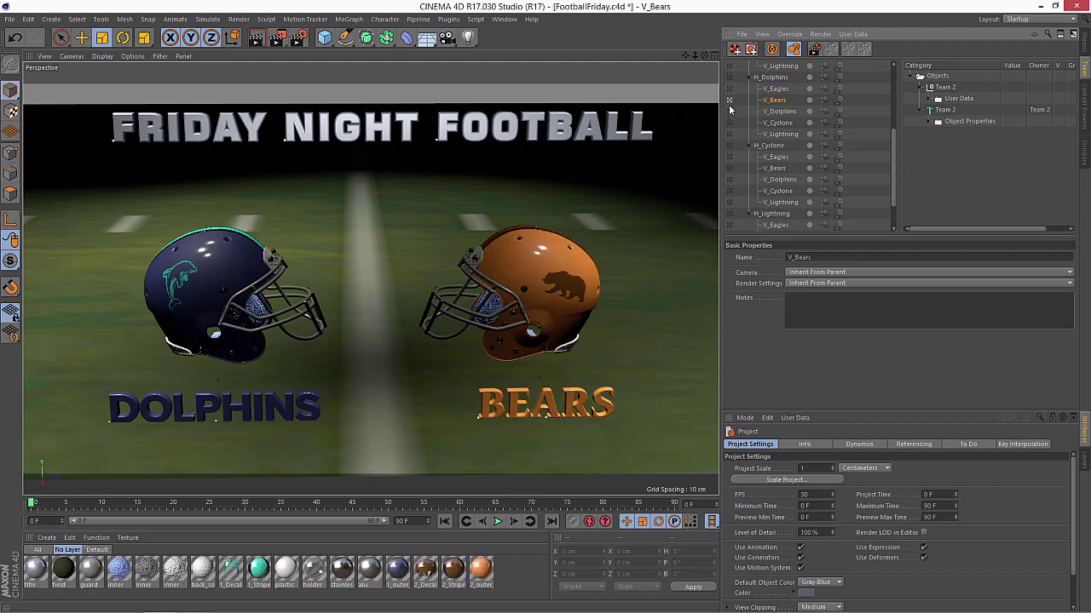
{"action": "left_click", "coordinate": [729, 111]}
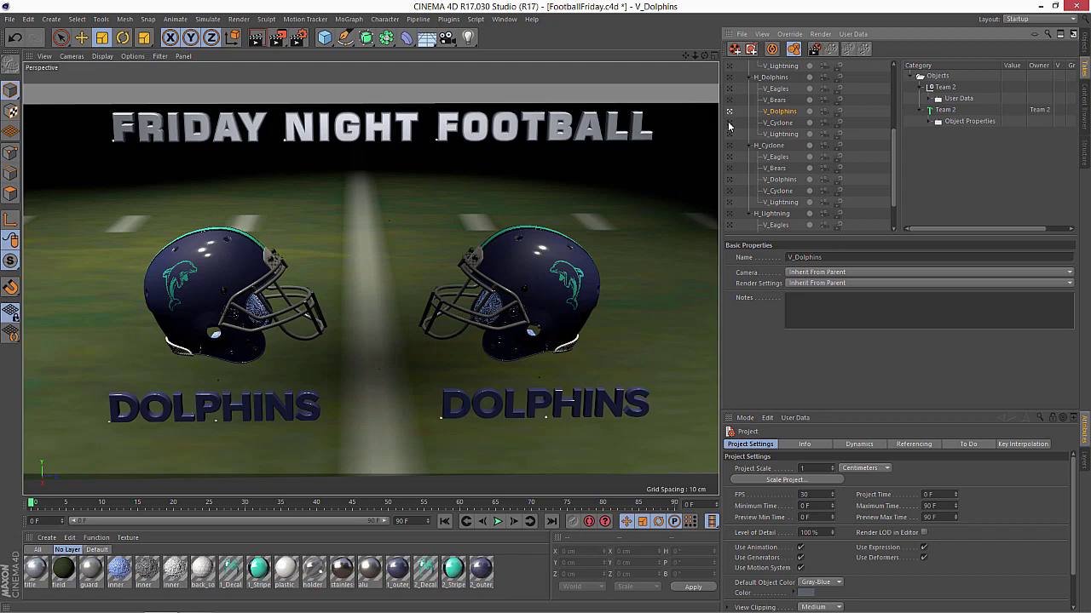
{"action": "left_click", "coordinate": [729, 122]}
{"action": "left_click", "coordinate": [729, 133]}
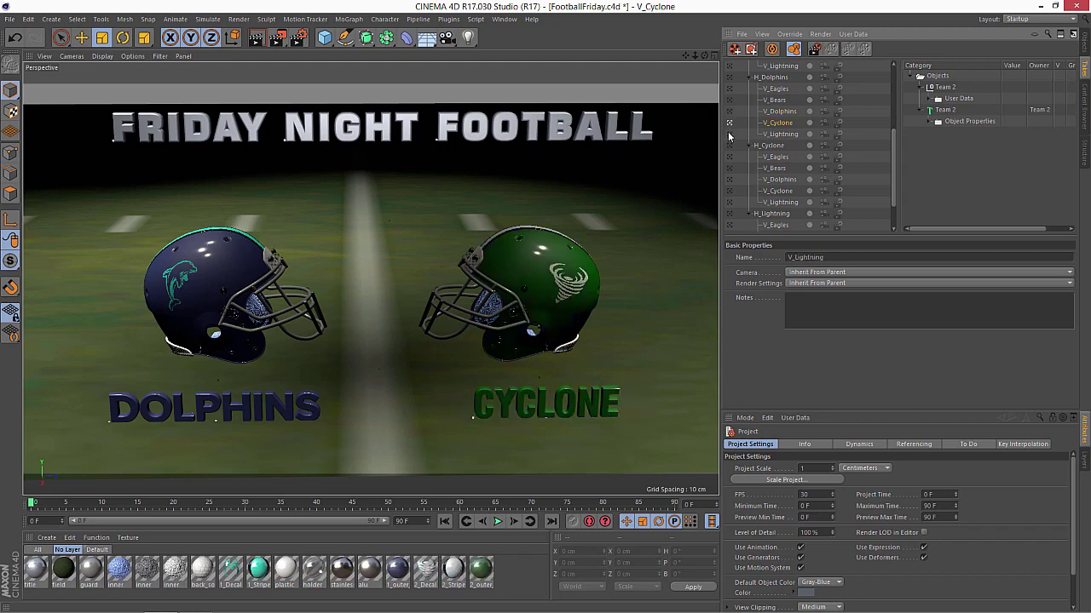
Make Cyclone the home team and preview Eagles, then Bears, as visitors.
{"action": "left_click", "coordinate": [729, 145]}
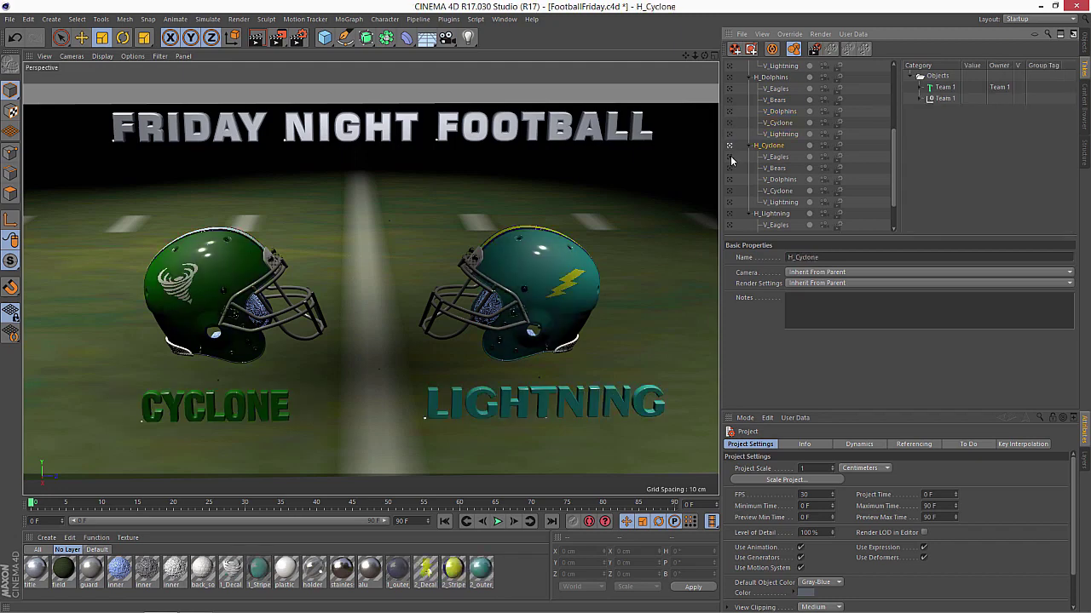
{"action": "left_click", "coordinate": [730, 157]}
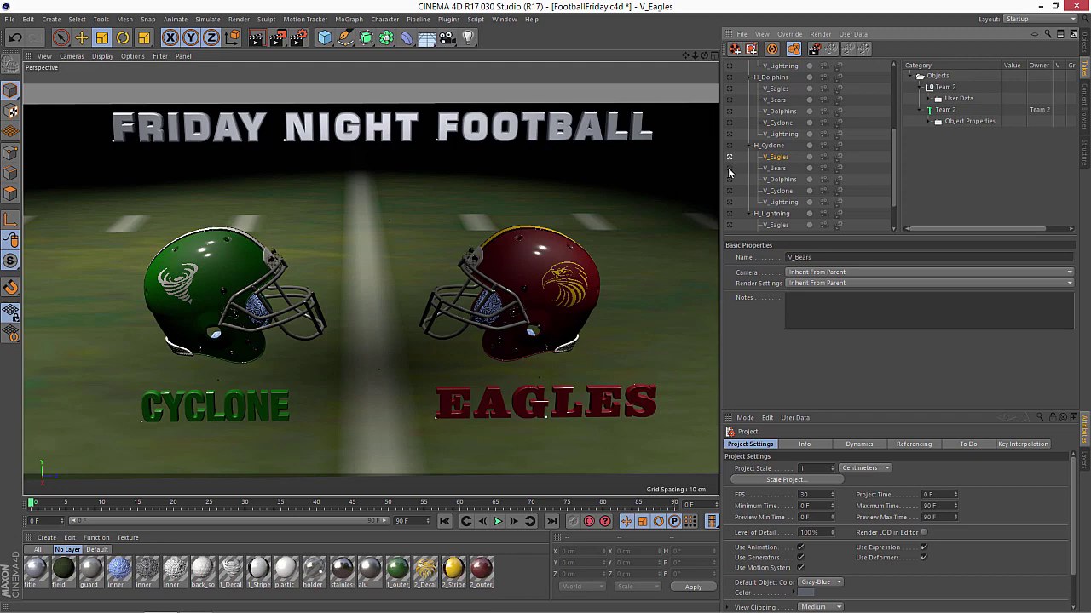
{"action": "left_click", "coordinate": [729, 170]}
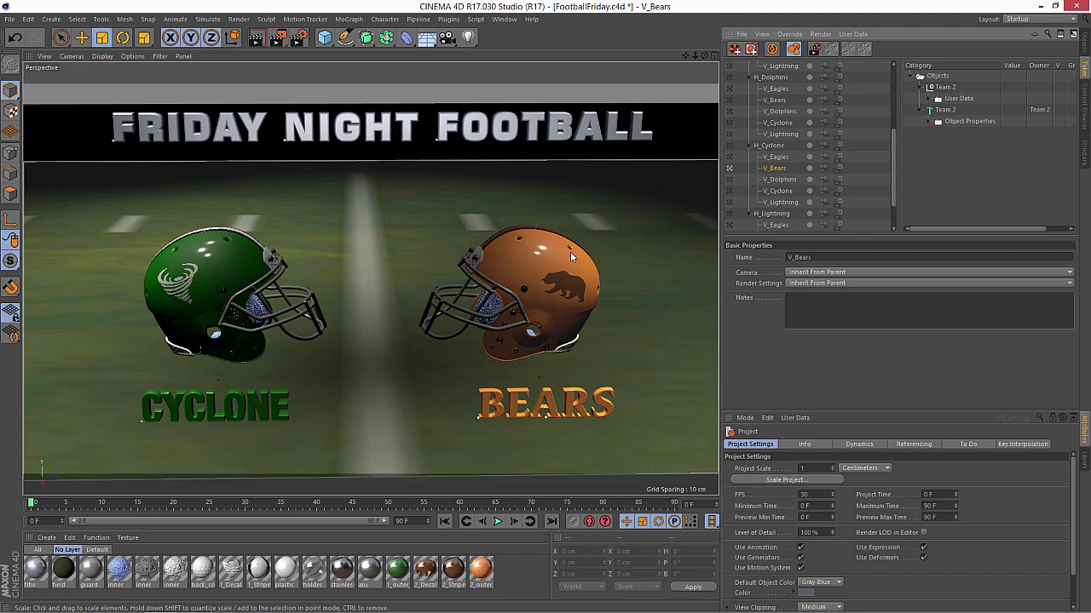
{"action": "left_click", "coordinate": [893, 77]}
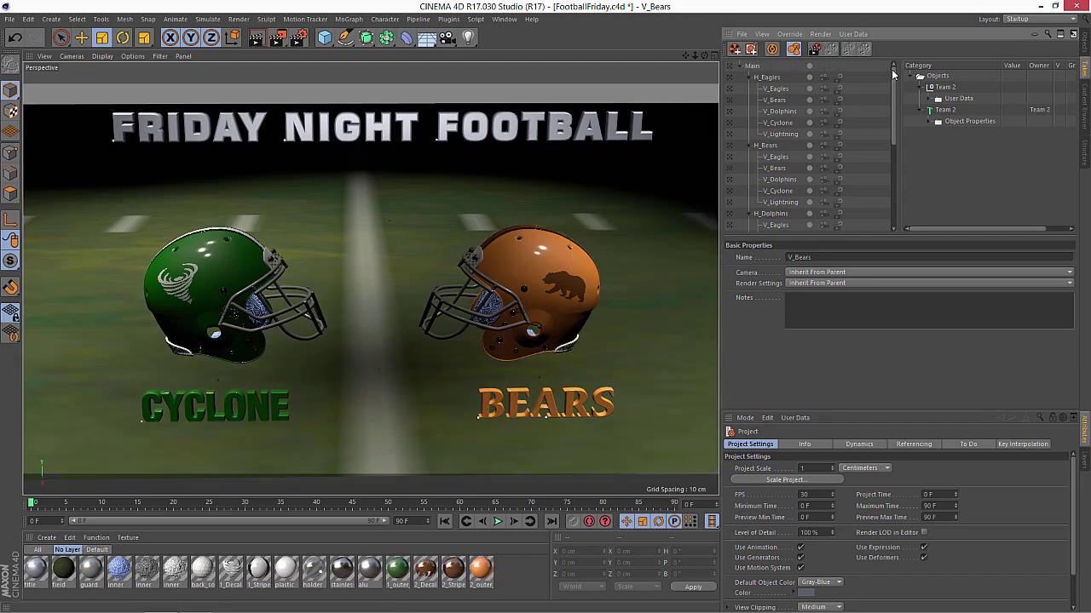
Switch to the FootballFriday_Start.c4d project and show its object hierarchy.
{"action": "left_click", "coordinate": [504, 19]}
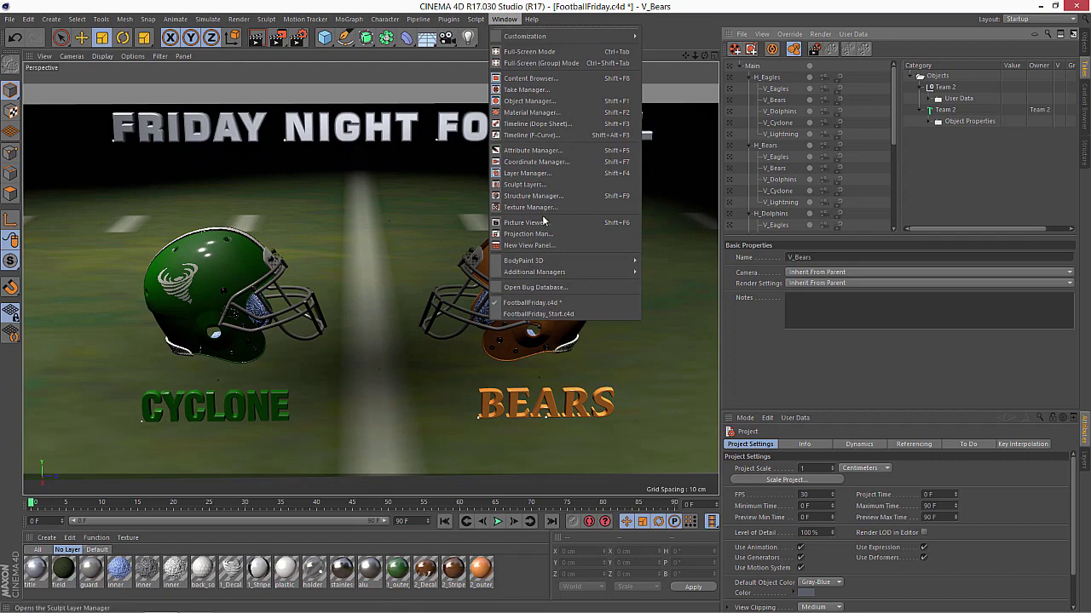
{"action": "left_click", "coordinate": [555, 315]}
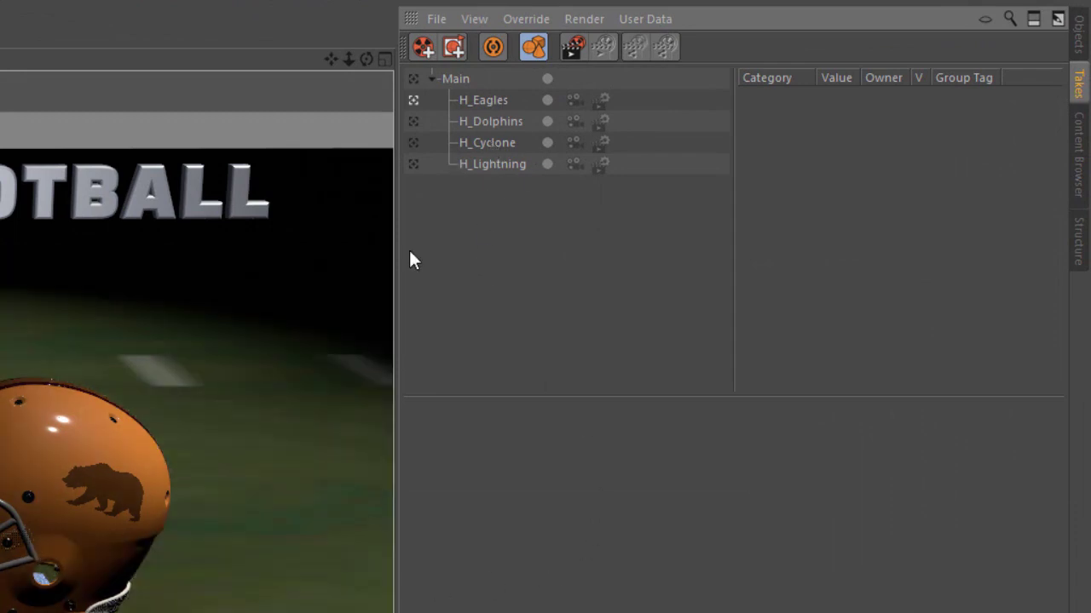
{"action": "left_click", "coordinate": [1078, 38]}
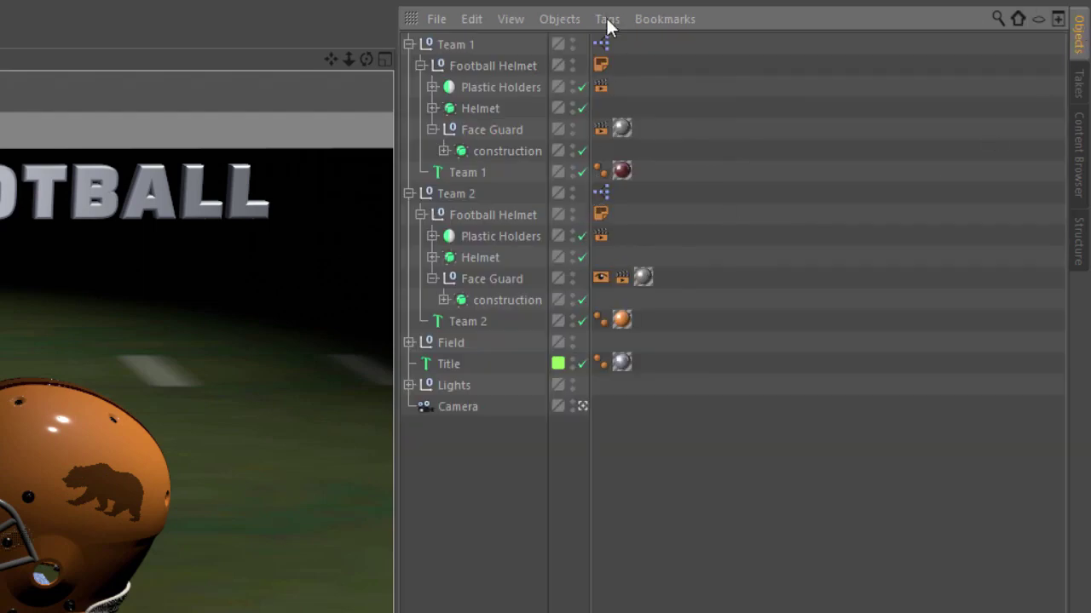
Inspect Team 1's XPresso node graph beside the Eagles helmet, then close the editor.
{"action": "left_click", "coordinate": [607, 44]}
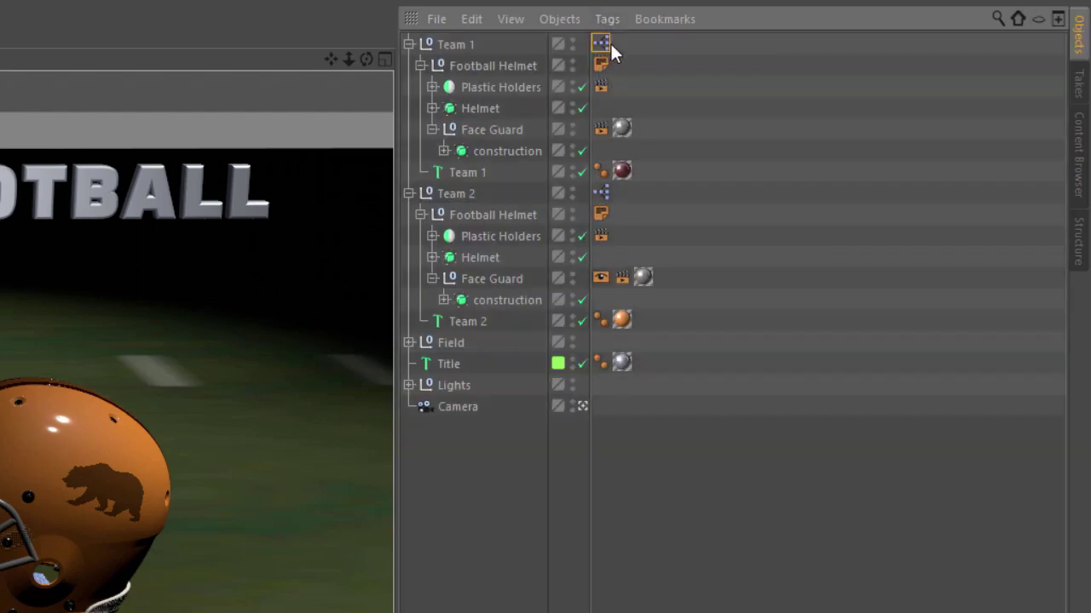
{"action": "double_click", "coordinate": [602, 44]}
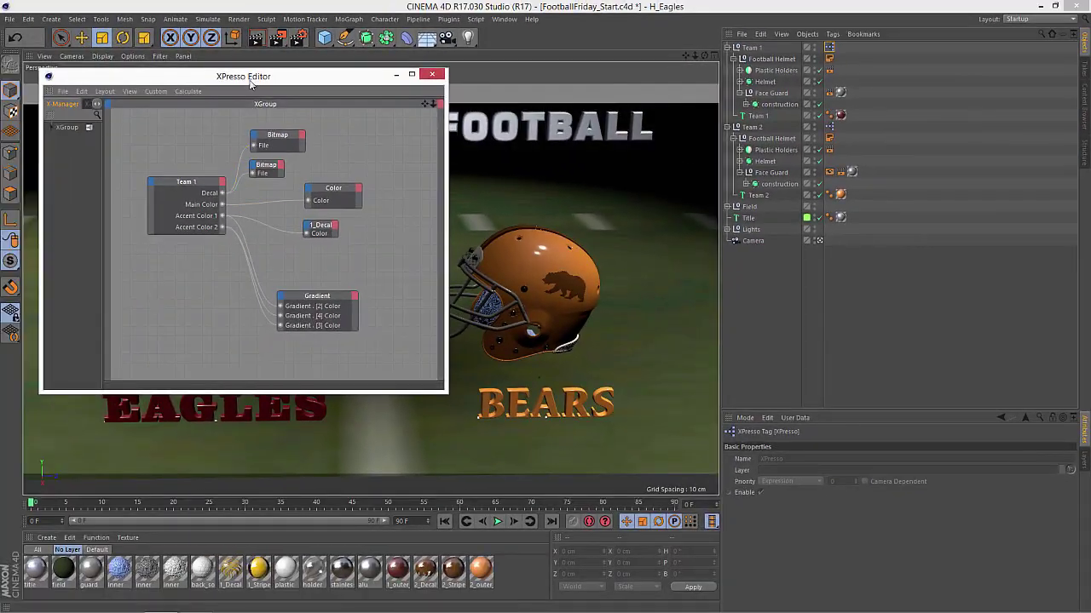
{"action": "left_click_drag", "start_coordinate": [213, 84], "coordinate": [475, 92]}
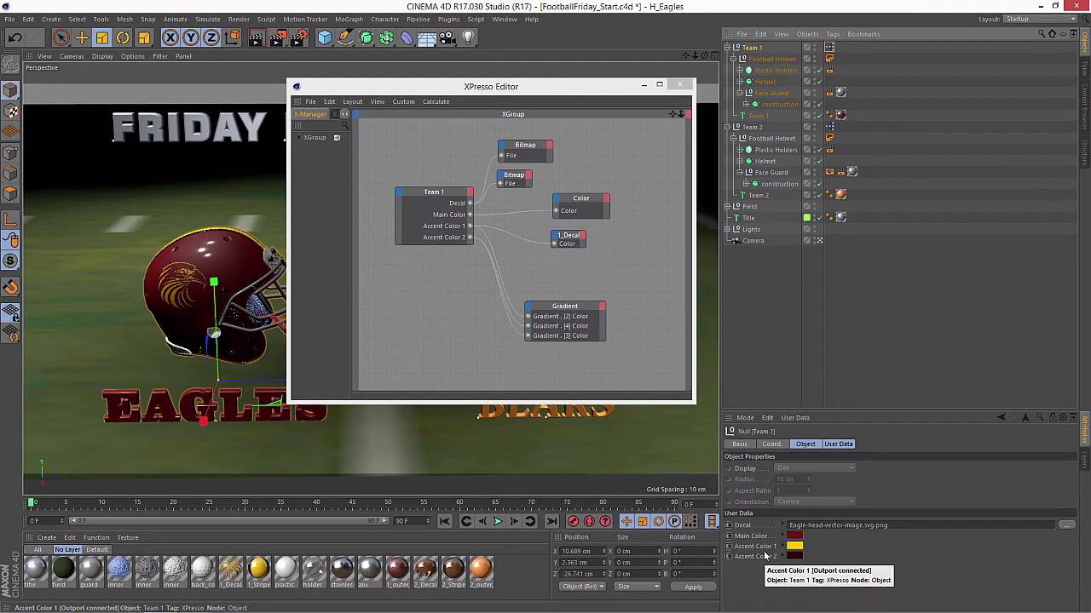
{"action": "left_click", "coordinate": [679, 84]}
Add a new take under Main named H_Bears.
{"action": "left_click", "coordinate": [1086, 77]}
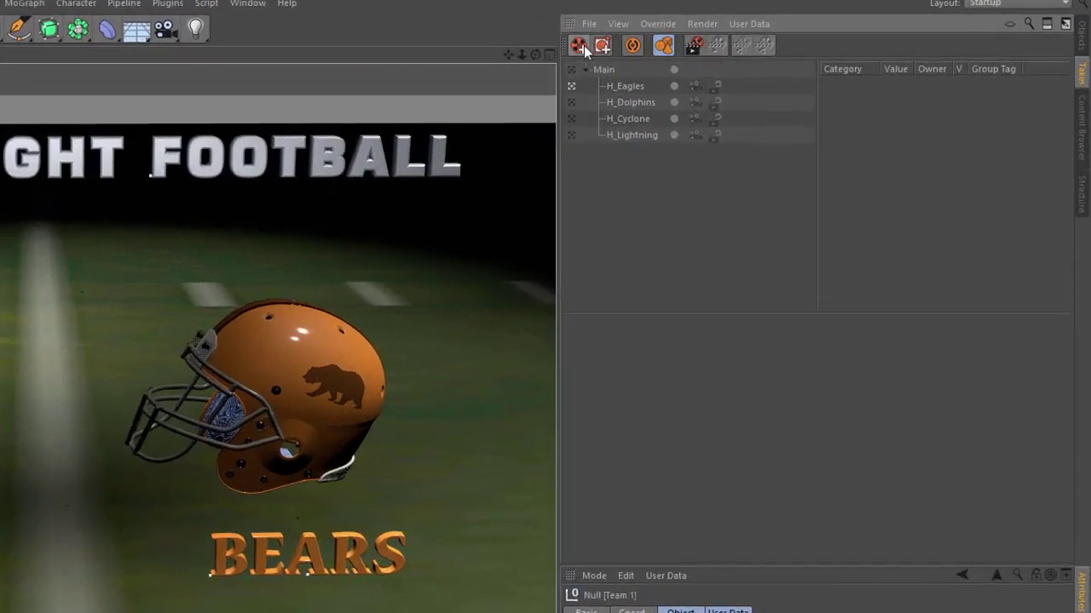
{"action": "left_click", "coordinate": [583, 45]}
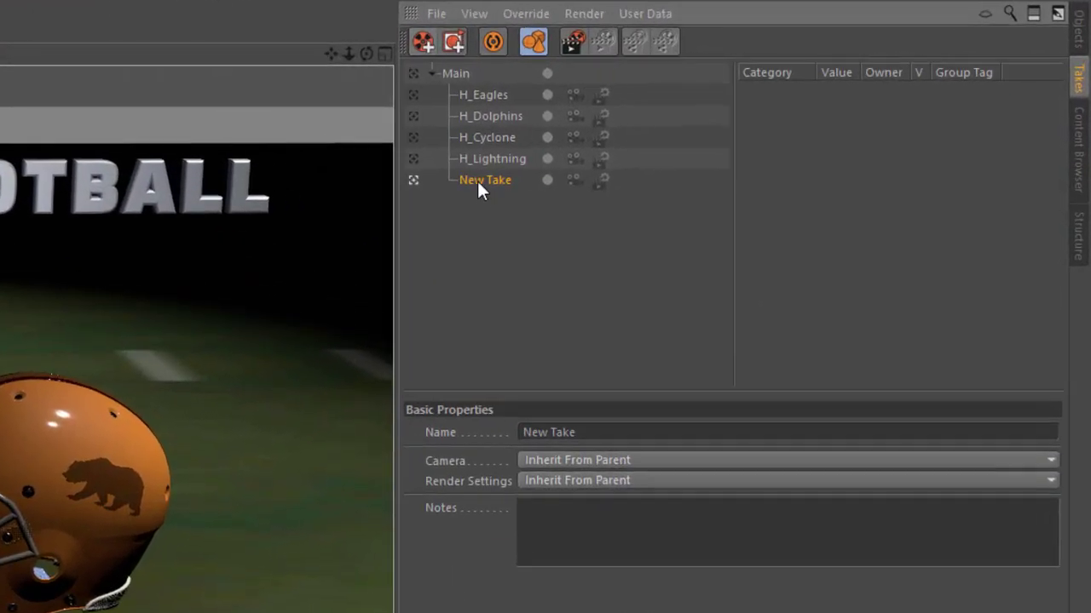
{"action": "double_click", "coordinate": [624, 152]}
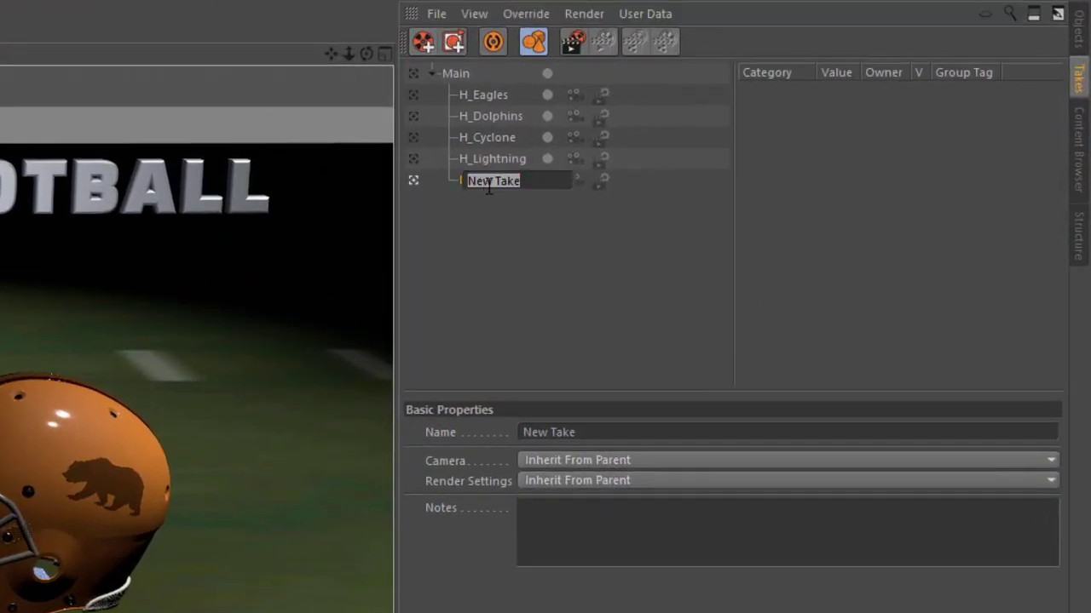
{"action": "type", "text": "H_Bears"}
{"action": "key", "text": "Return"}
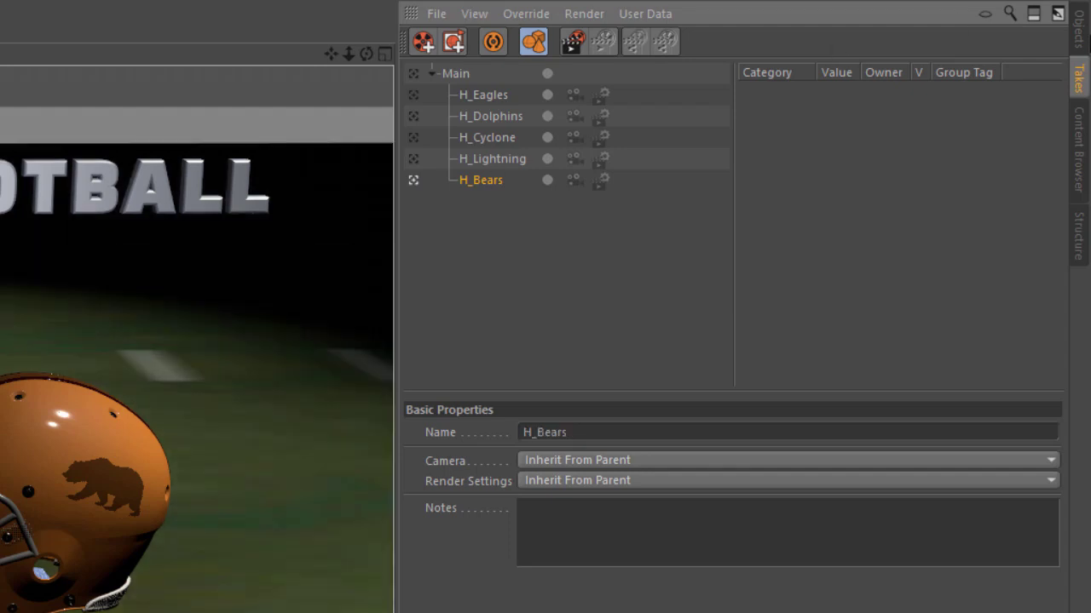
Override all four Team 1 user data parameters in the H_Bears take.
{"action": "left_click", "coordinate": [1078, 29]}
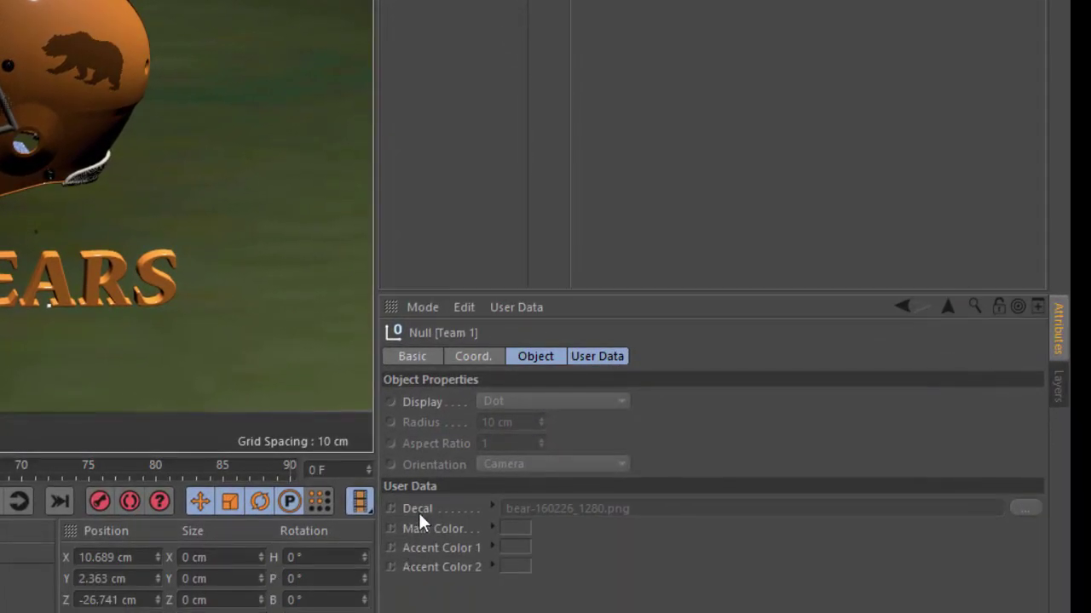
{"action": "left_click_drag", "start_coordinate": [418, 511], "coordinate": [435, 569]}
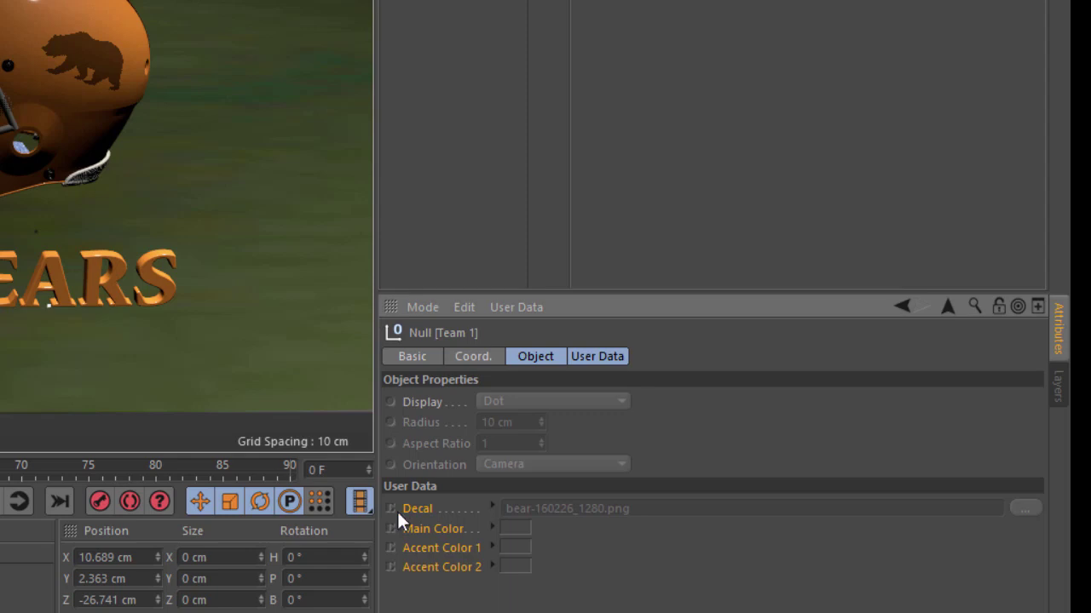
{"action": "left_click", "coordinate": [584, 356]}
{"action": "right_click", "coordinate": [416, 445]}
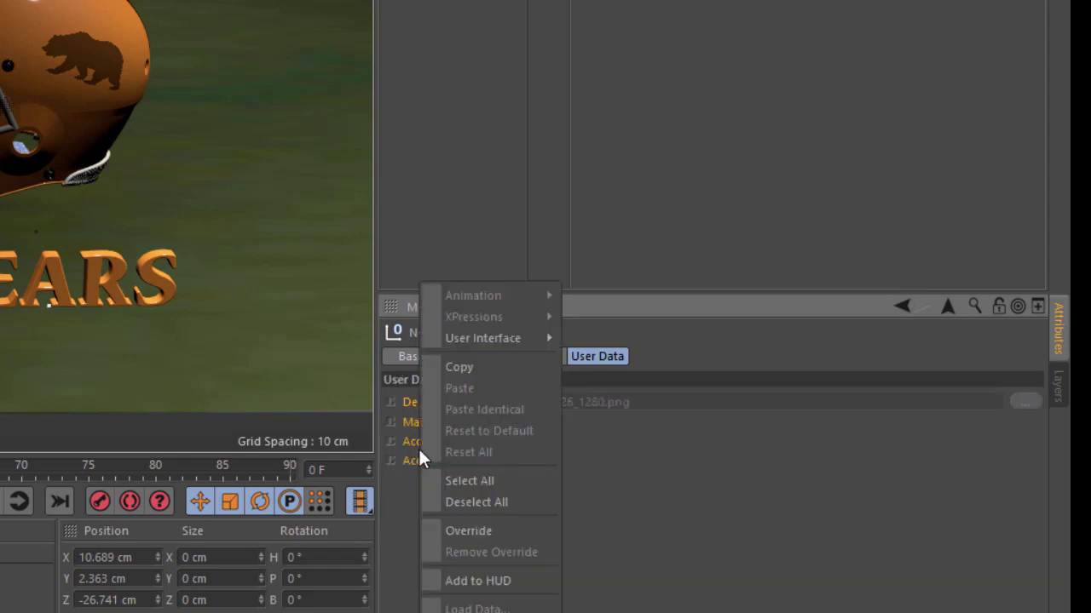
{"action": "left_click", "coordinate": [454, 533]}
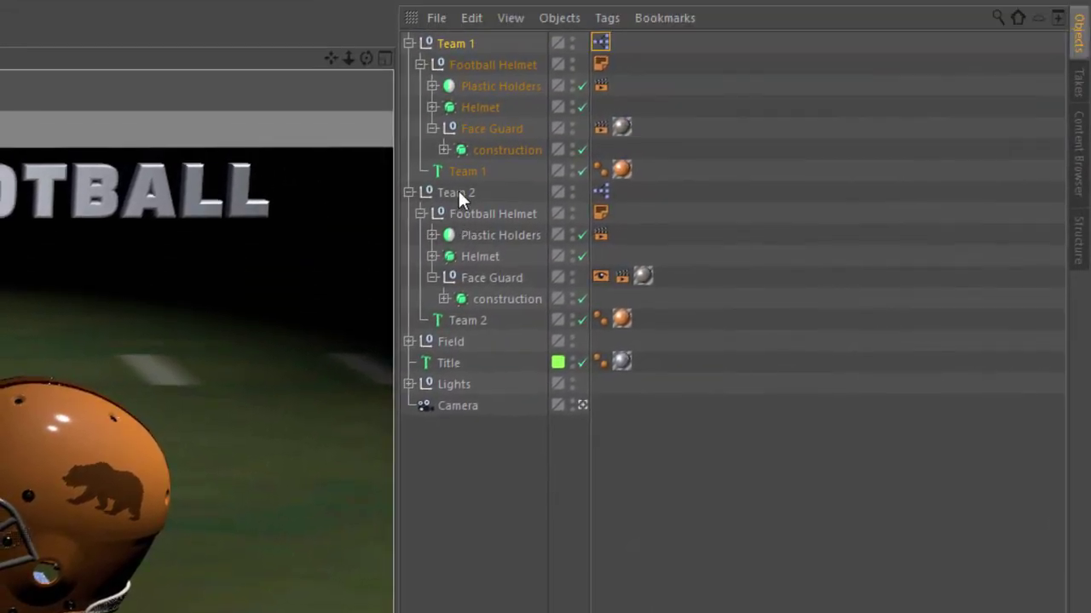
Override Team 1 MoText's Text, Font, Height and Horizontal Spacing in H_Bears.
{"action": "left_click", "coordinate": [459, 172]}
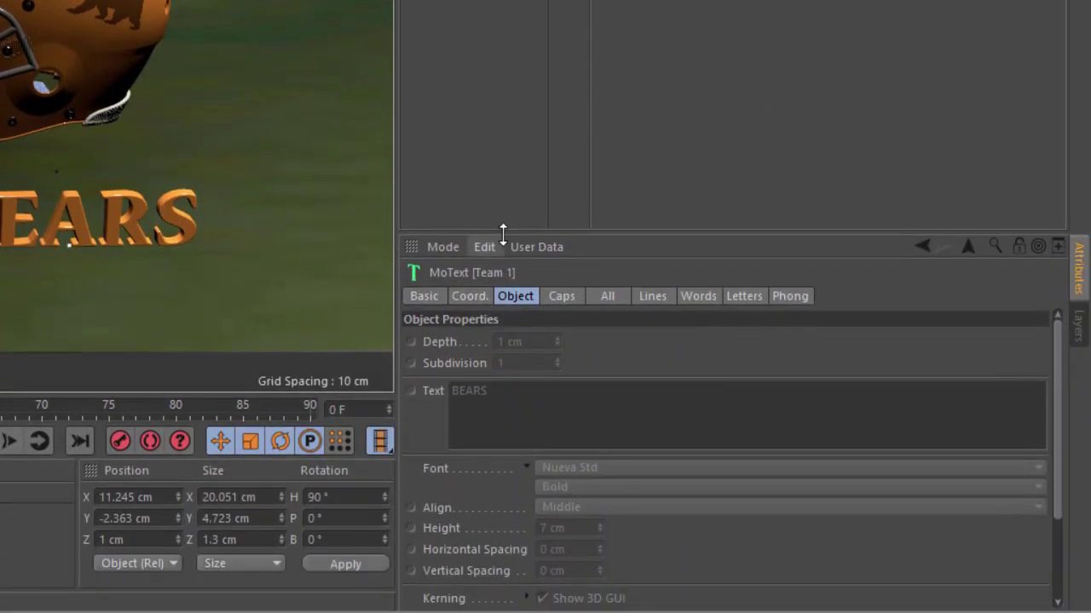
{"action": "left_click_drag", "start_coordinate": [502, 232], "coordinate": [514, 10]}
{"action": "left_click", "coordinate": [434, 167]}
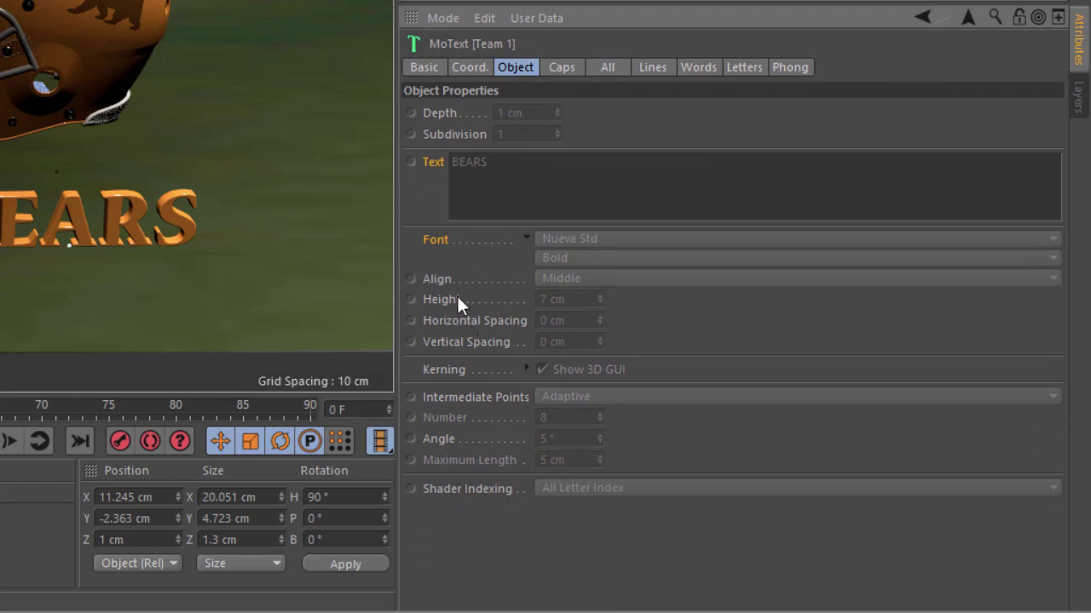
{"action": "right_click", "coordinate": [451, 368]}
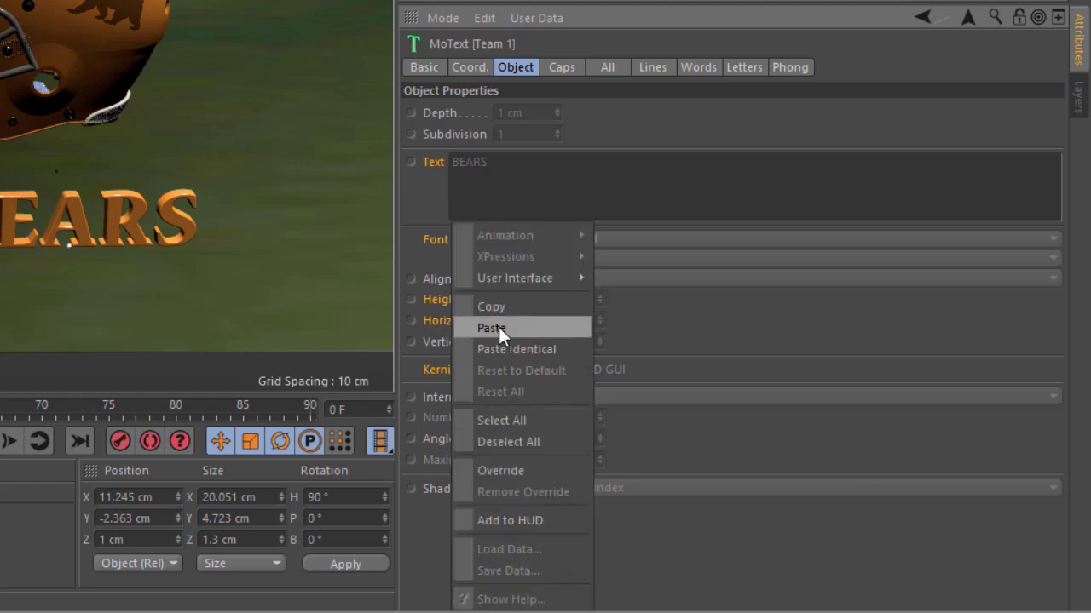
{"action": "left_click", "coordinate": [516, 465]}
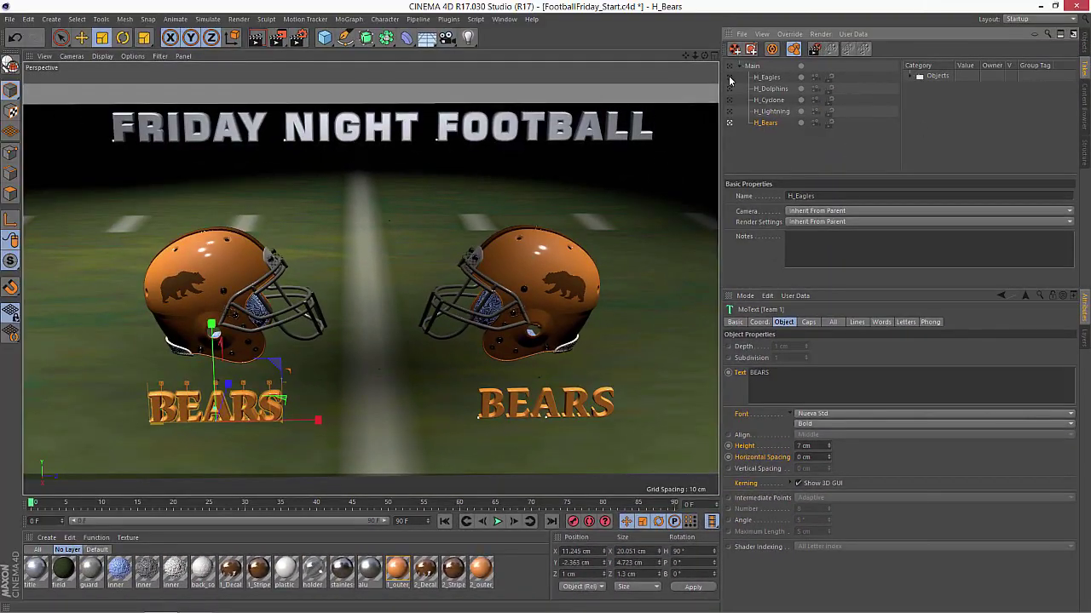
Step through the Eagles, Dolphins, Cyclone and Lightning home takes, ending on H_Bears.
{"action": "left_click", "coordinate": [730, 77]}
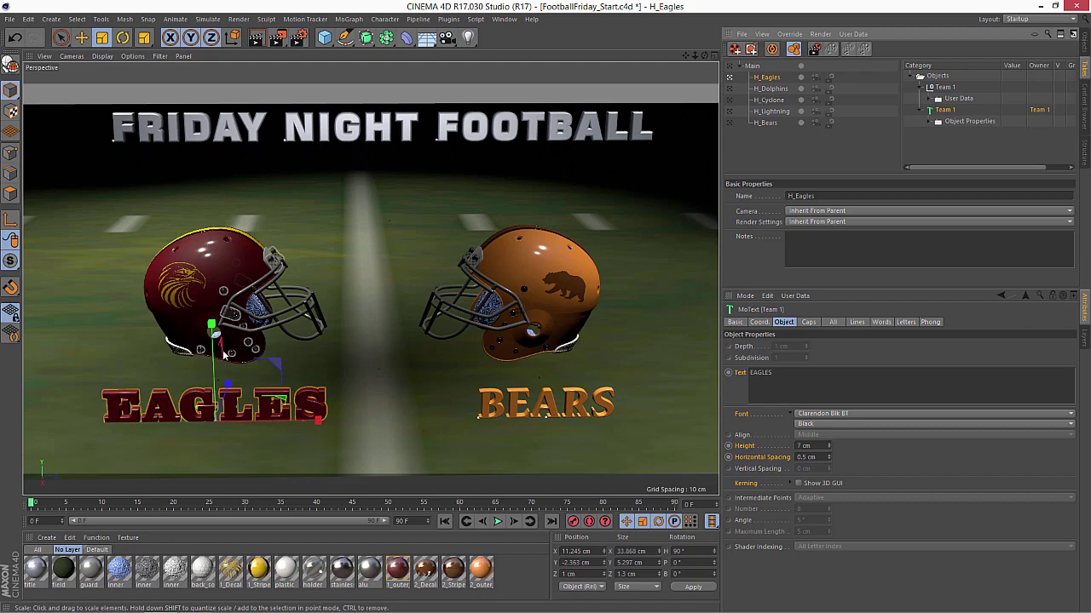
{"action": "left_click", "coordinate": [729, 88]}
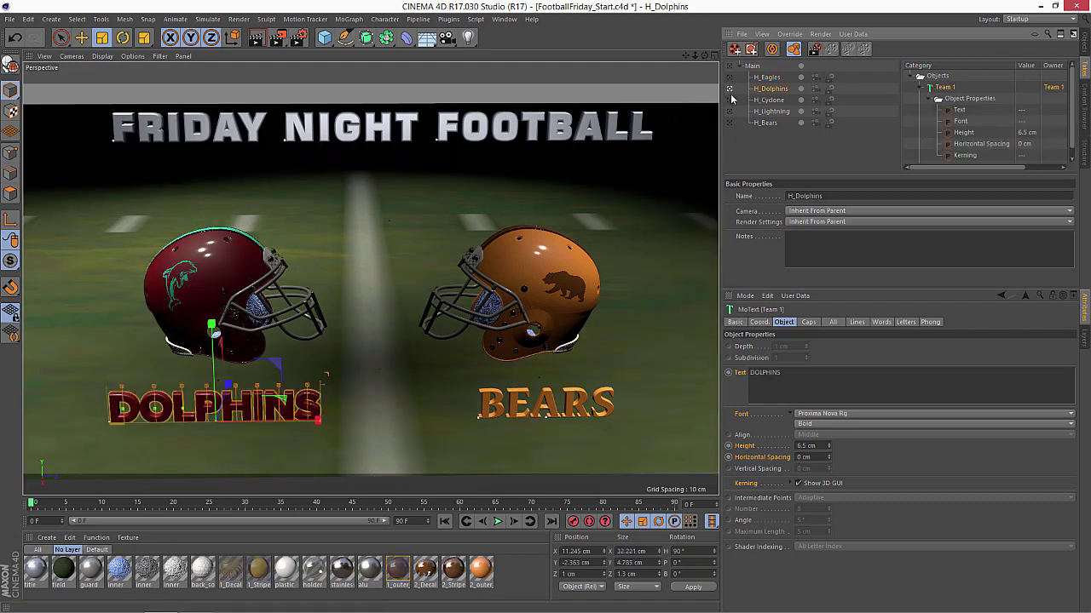
{"action": "left_click", "coordinate": [729, 99]}
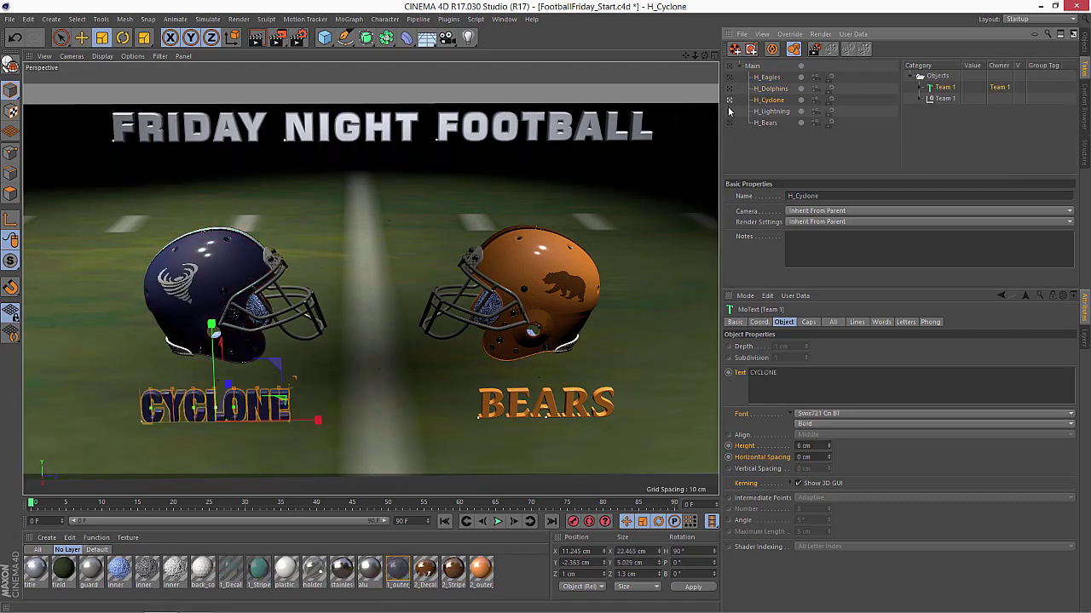
{"action": "left_click", "coordinate": [730, 111]}
{"action": "left_click", "coordinate": [727, 124]}
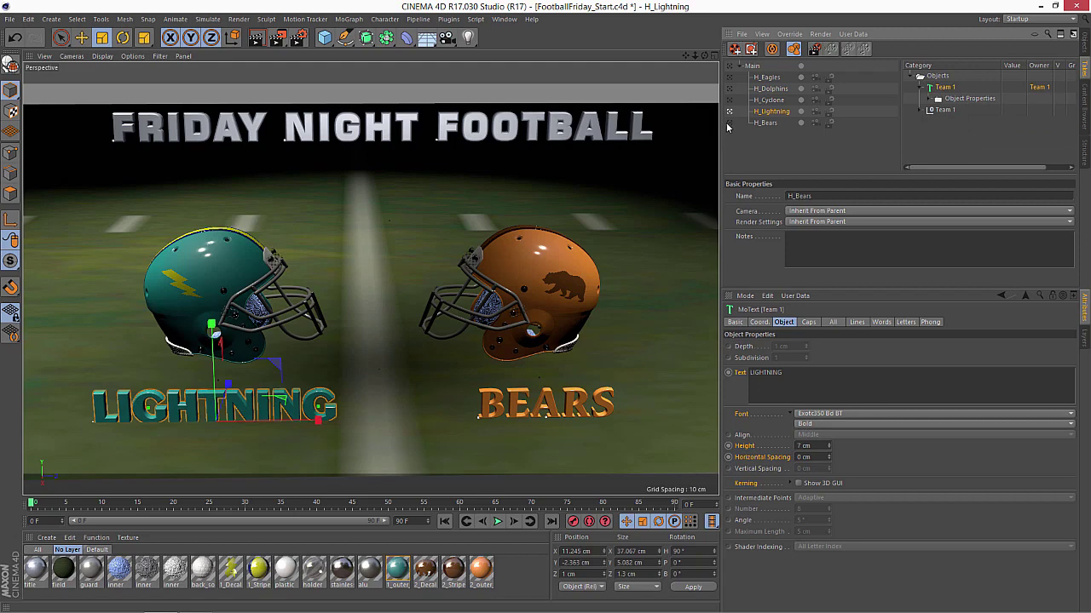
{"action": "left_click", "coordinate": [728, 123]}
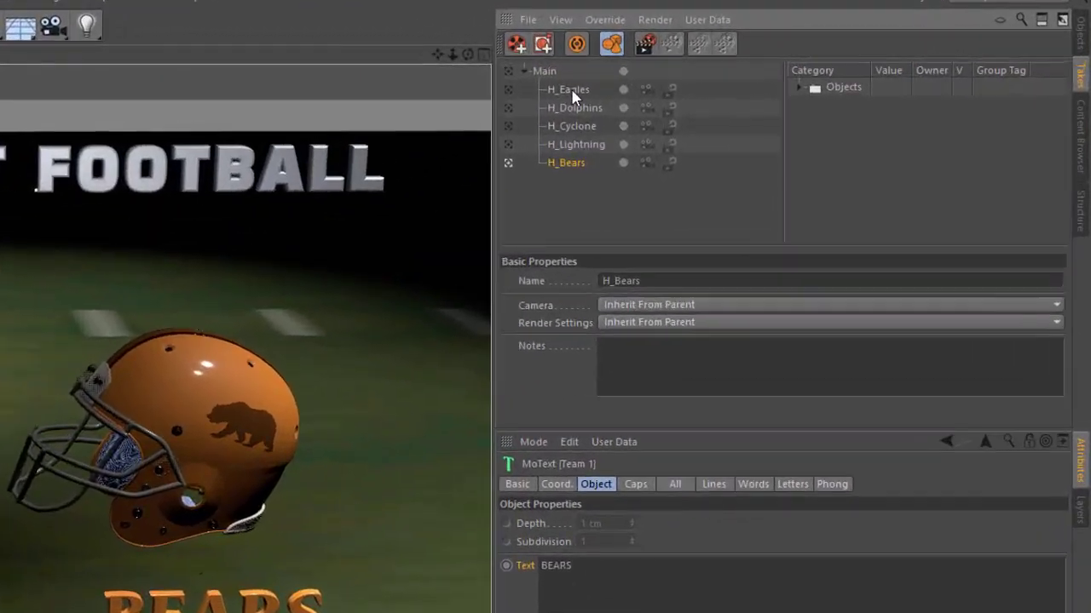
Duplicate all five home-team takes and nest the copies under H_Eagles.
{"action": "left_click", "coordinate": [769, 76]}
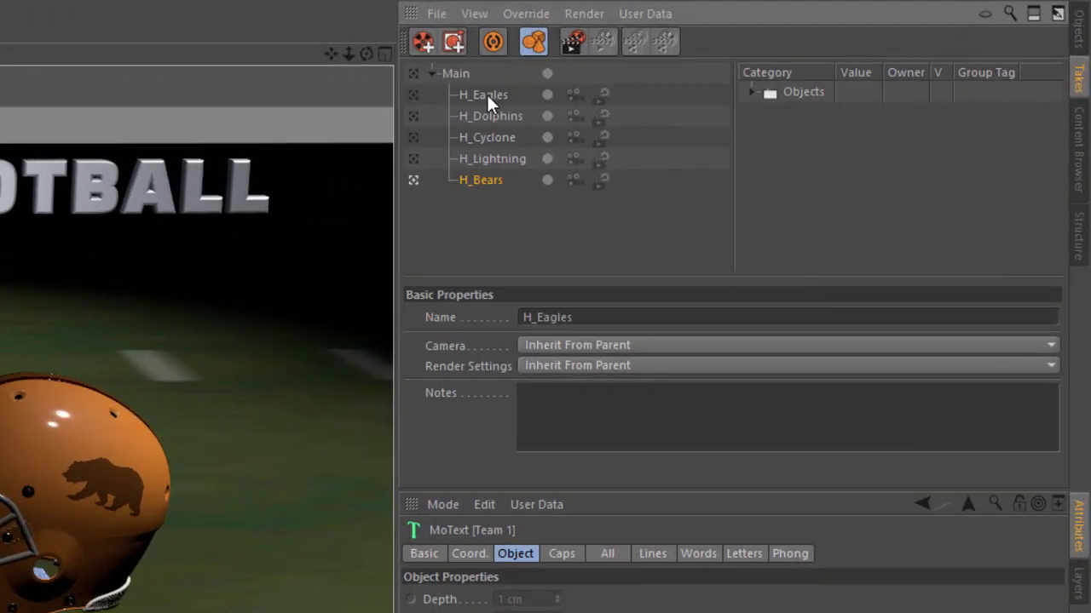
{"action": "left_click", "coordinate": [486, 180], "text": "shift"}
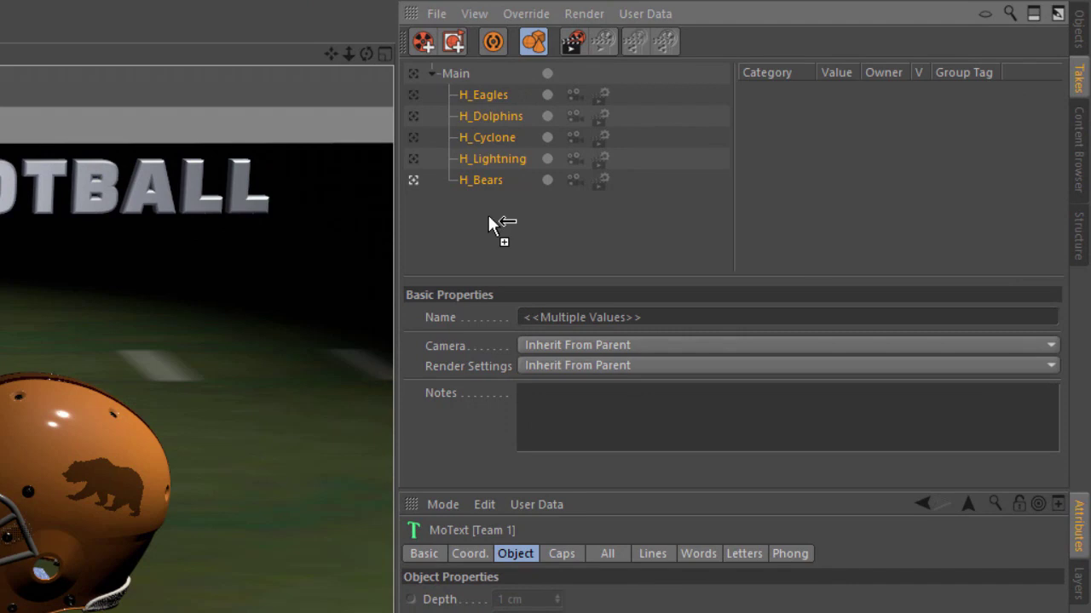
{"action": "left_click_drag", "start_coordinate": [489, 216], "coordinate": [489, 220], "text": "ctrl"}
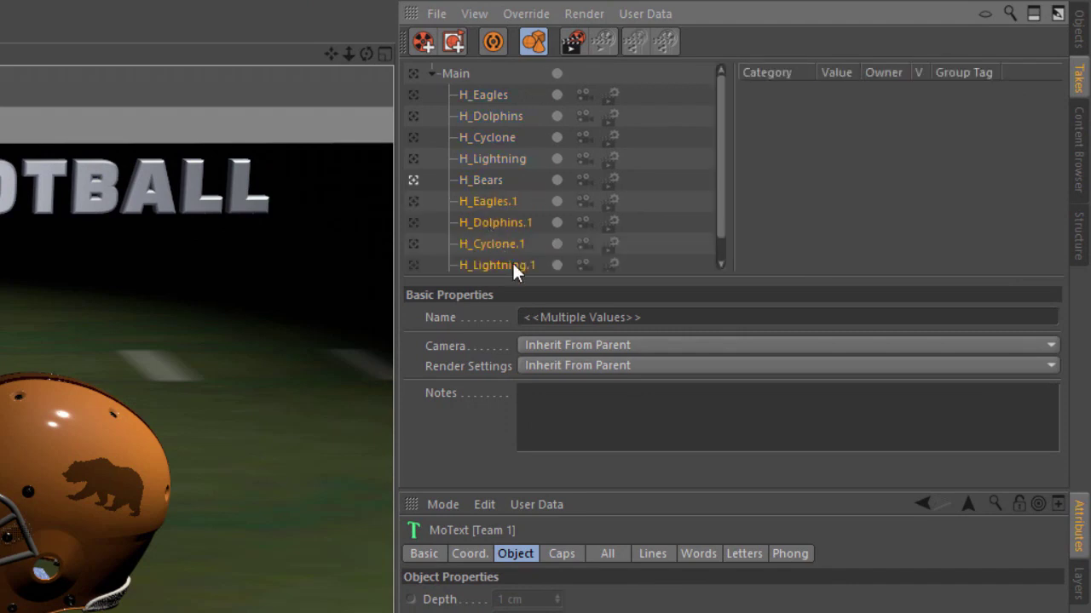
{"action": "left_click_drag", "start_coordinate": [487, 201], "coordinate": [483, 103]}
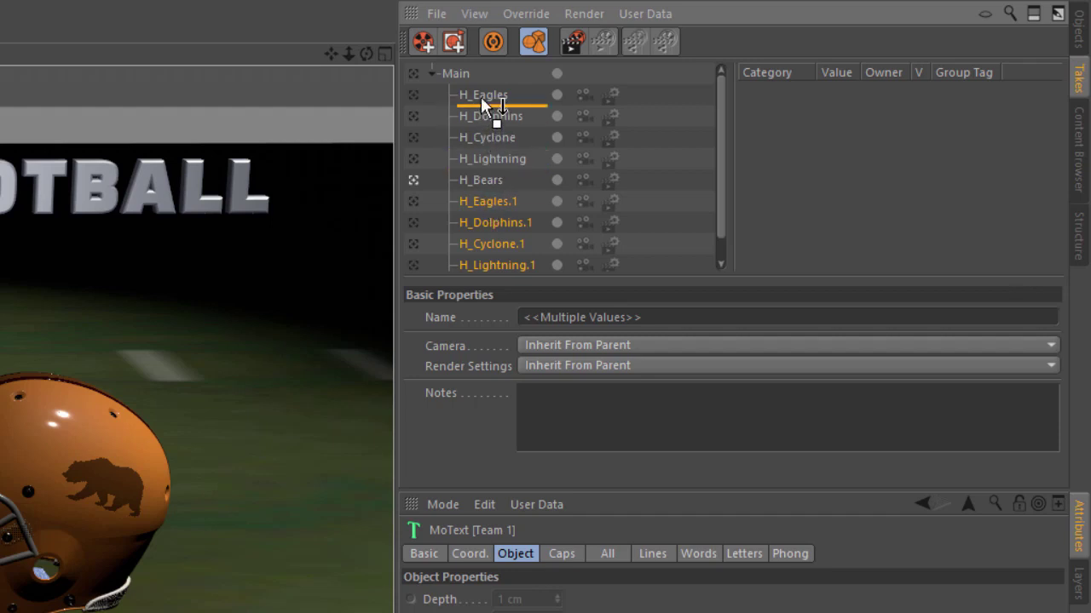
{"action": "left_click_drag", "start_coordinate": [482, 102], "coordinate": [490, 99]}
Rename the copies V_Eagles, V_Dolphins, V_Cyclone, V_Lightning and V_Bears.
{"action": "double_click", "coordinate": [495, 116]}
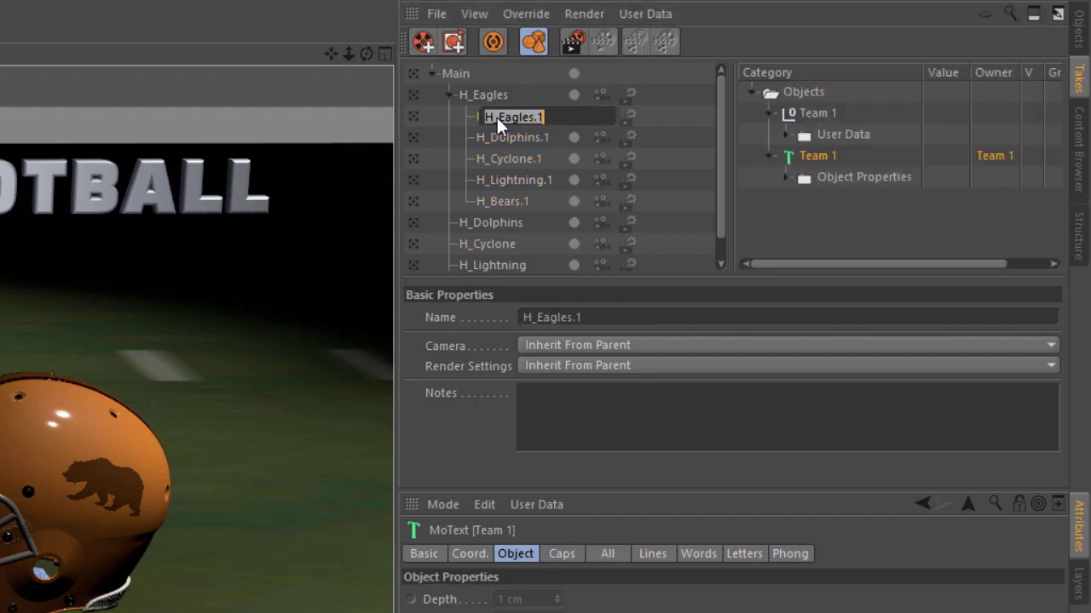
{"action": "type", "text": "V_Eagles"}
{"action": "key", "text": "Tab"}
{"action": "type", "text": "V"}
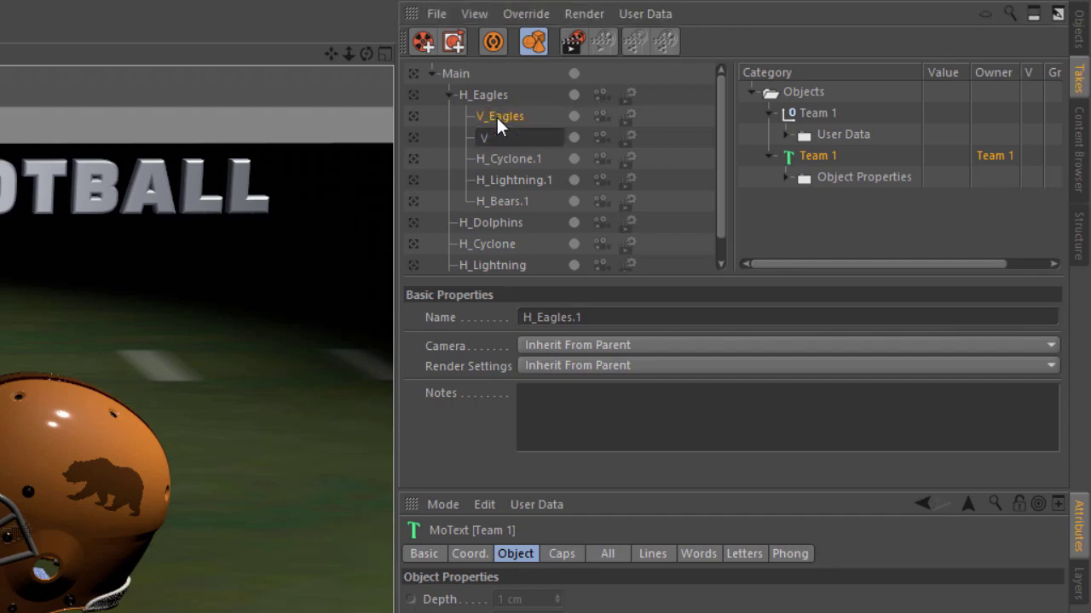
{"action": "type", "text": "_Dolphins"}
{"action": "key", "text": "Tab"}
{"action": "type", "text": "V_Cy"}
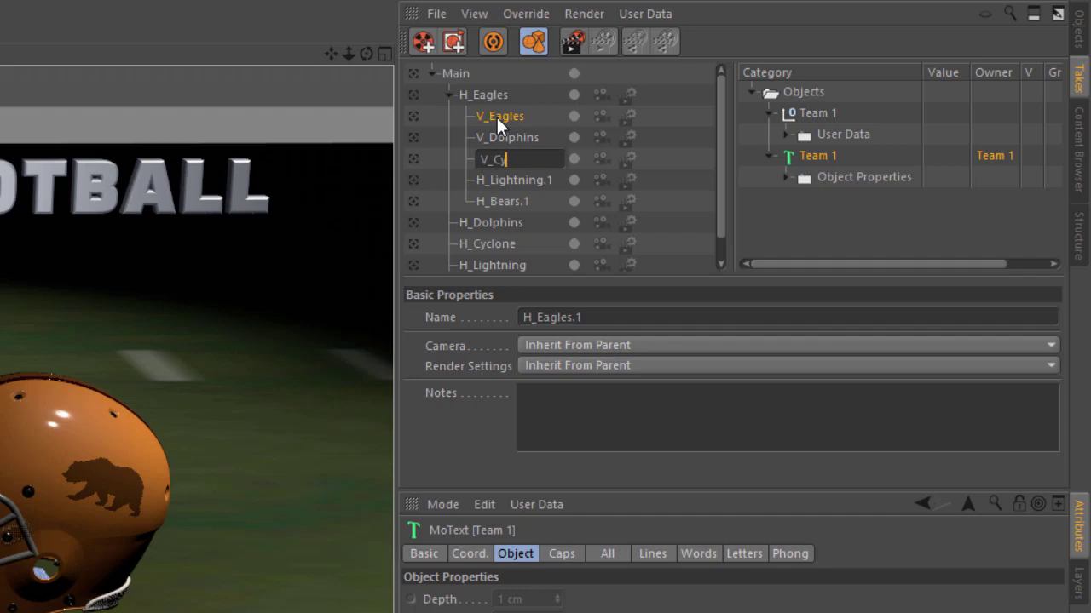
{"action": "type", "text": "clone"}
{"action": "key", "text": "Tab"}
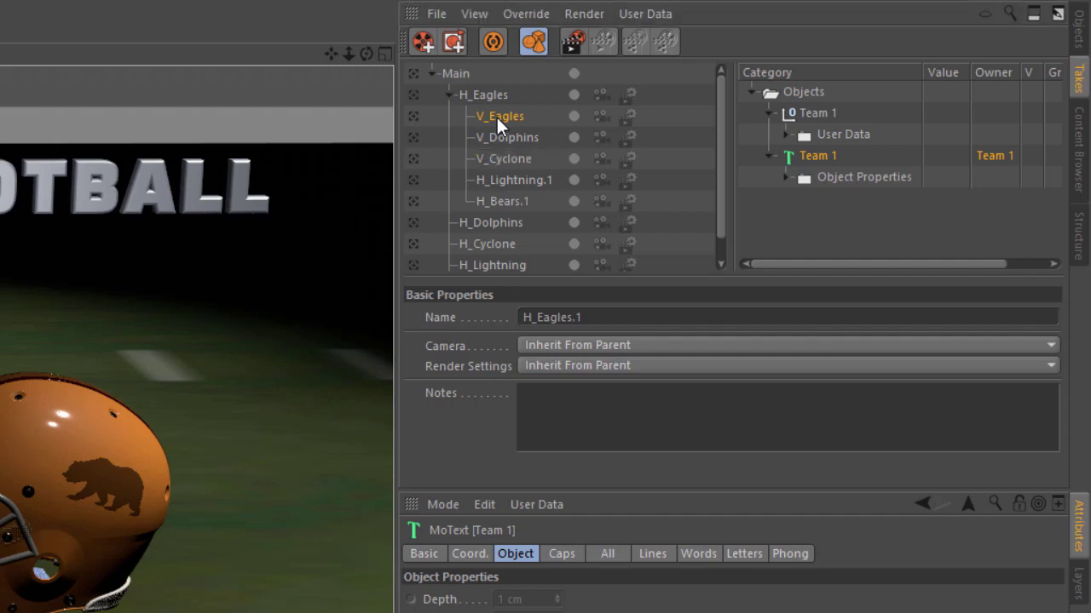
{"action": "type", "text": "V_Lightn"}
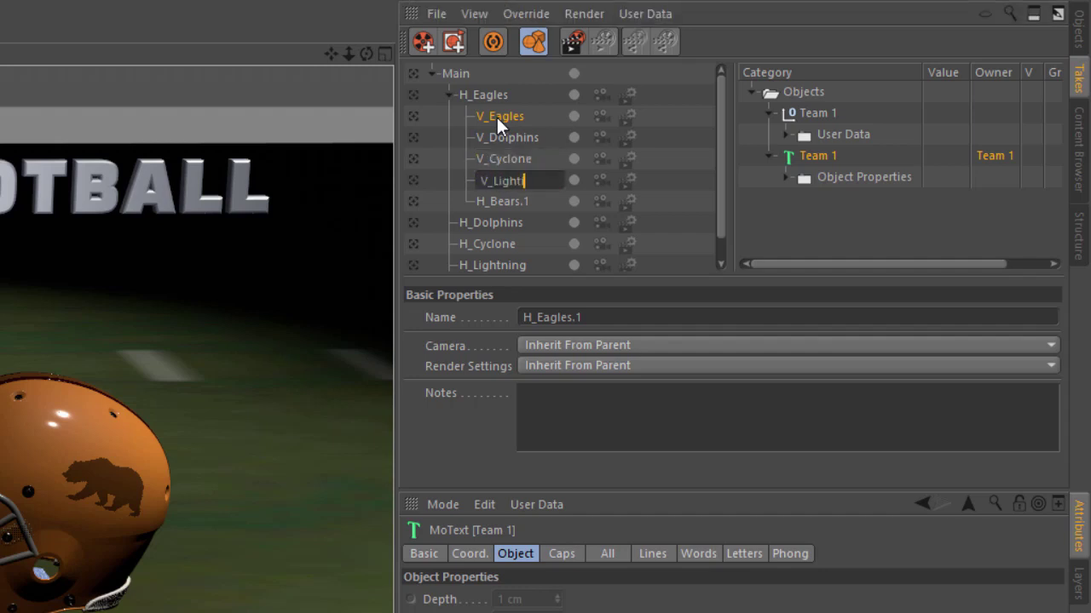
{"action": "key", "text": "BackSpace"}
{"action": "type", "text": "ning"}
{"action": "key", "text": "Tab"}
{"action": "type", "text": "V_Bears"}
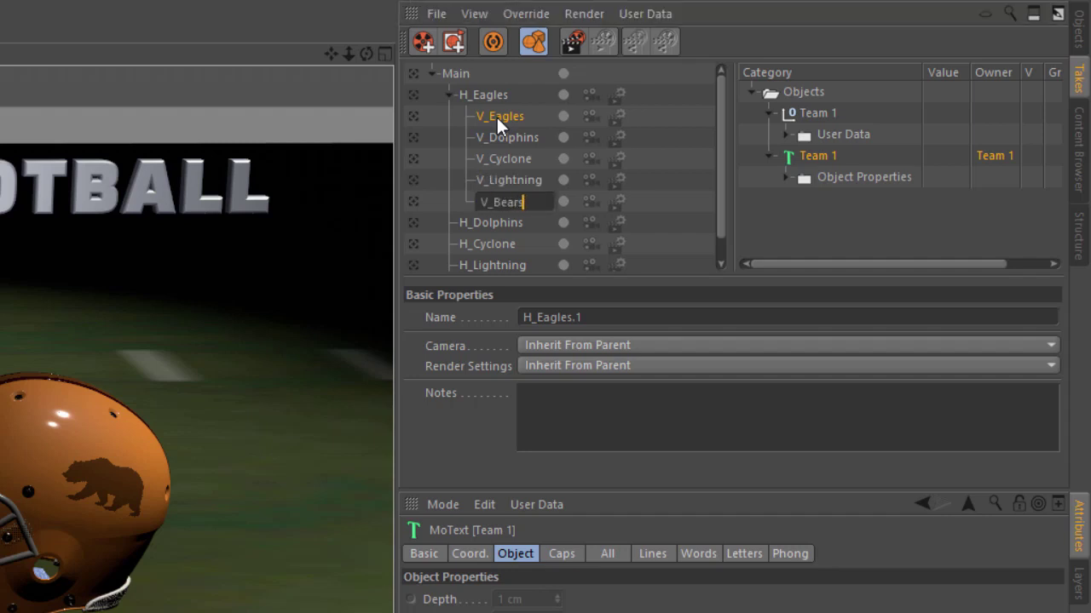
{"action": "key", "text": "Return"}
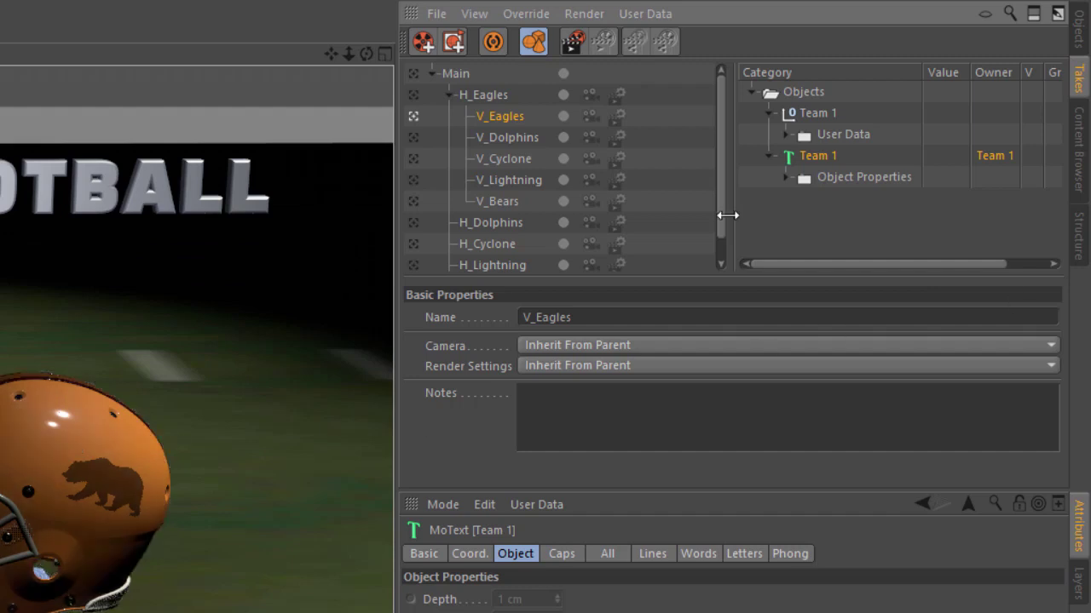
Override Team 2's user data plus its MoText text, font, height and spacing in V_Eagles.
{"action": "left_click", "coordinate": [1076, 24]}
{"action": "left_click", "coordinate": [467, 191]}
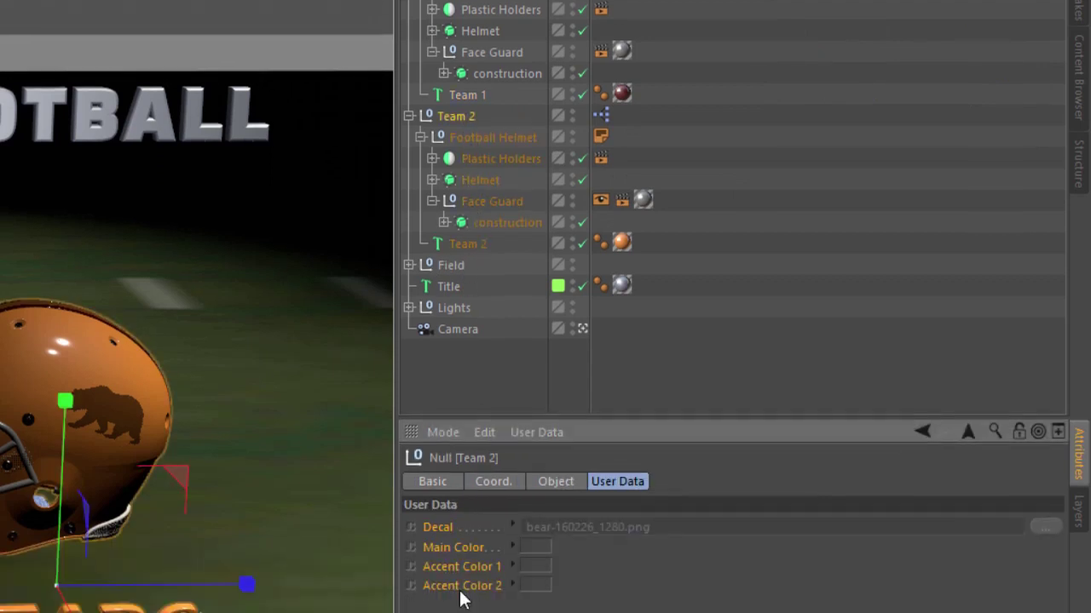
{"action": "right_click", "coordinate": [449, 566]}
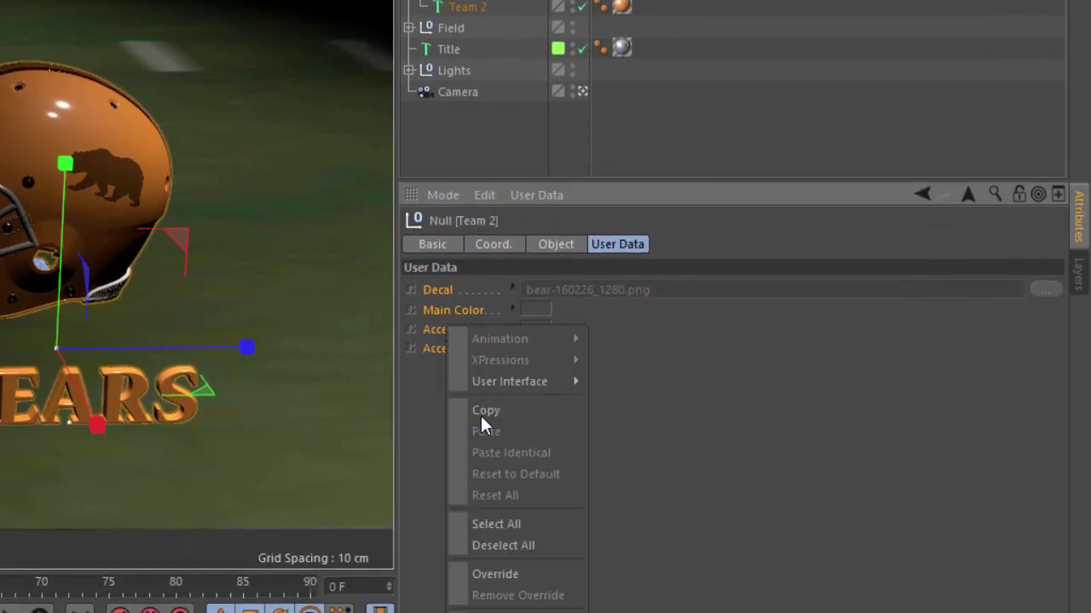
{"action": "left_click", "coordinate": [497, 525]}
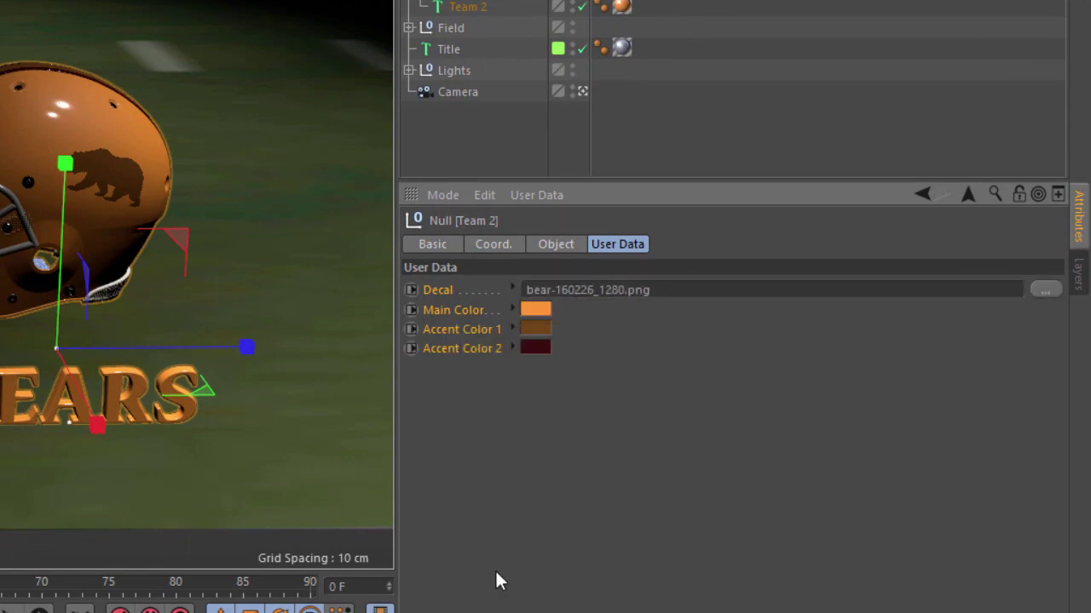
{"action": "left_click", "coordinate": [466, 9]}
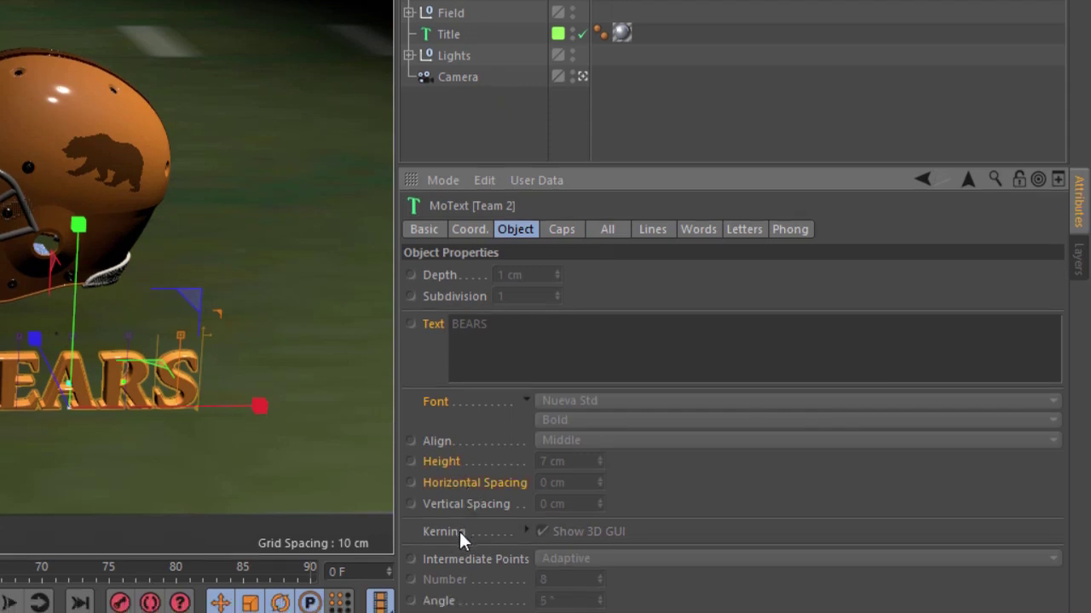
{"action": "right_click", "coordinate": [458, 546]}
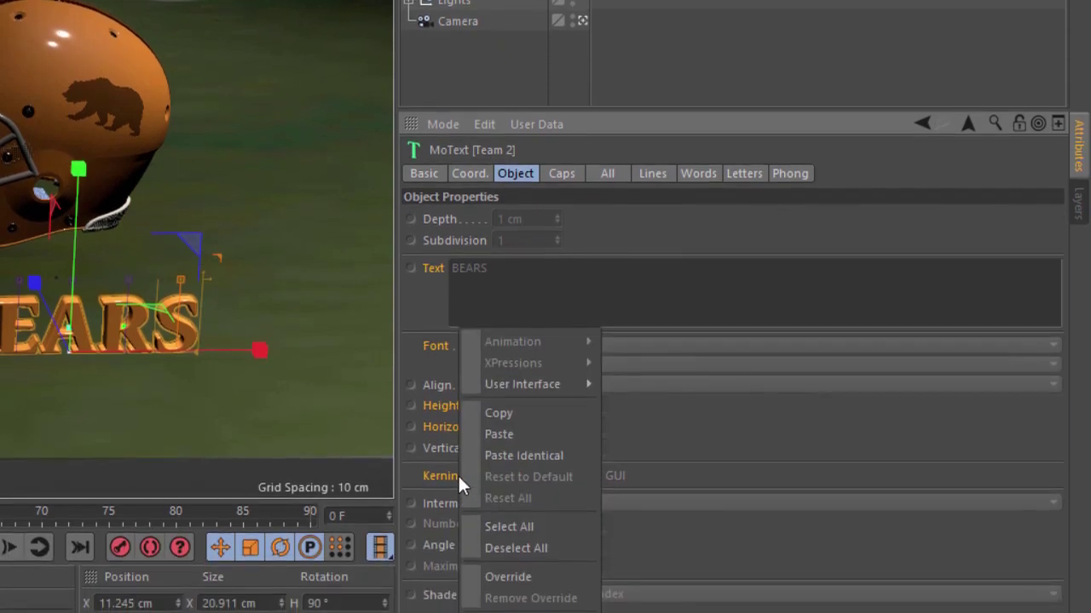
{"action": "left_click", "coordinate": [524, 534]}
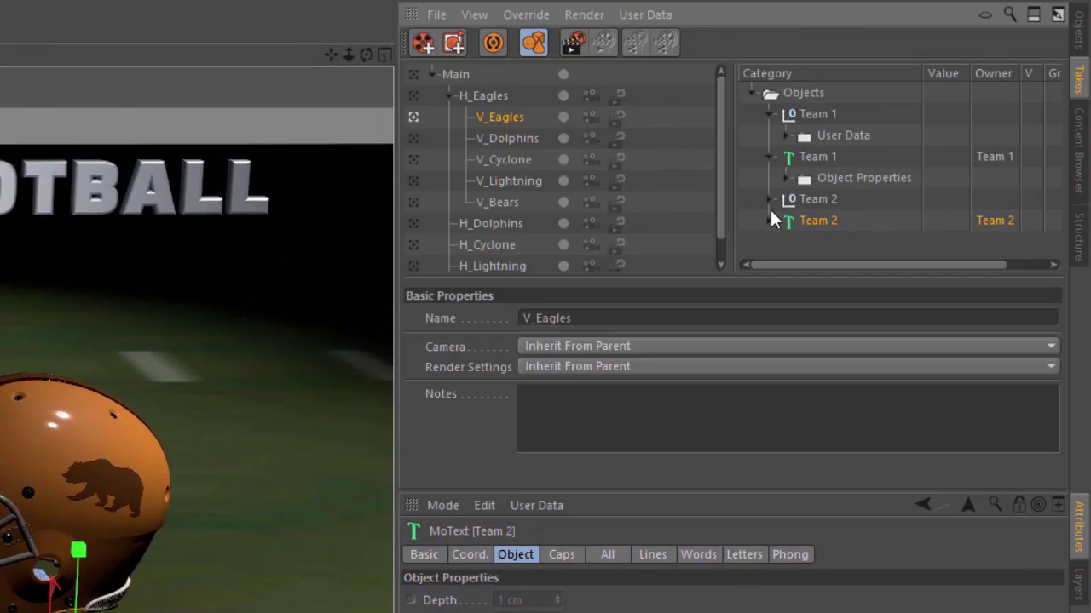
Expand V_Eagles' Team 2 and Team 1 overrides and display Team 1's decal and colour user data.
{"action": "left_click", "coordinate": [767, 199]}
{"action": "left_click", "coordinate": [767, 241]}
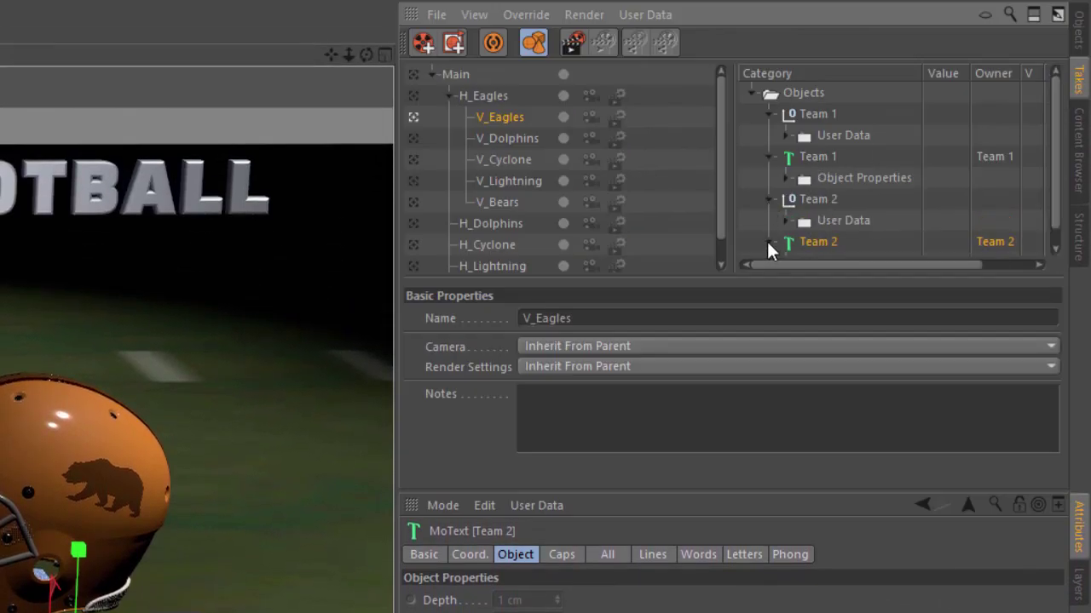
{"action": "scroll", "coordinate": [767, 241], "scroll_direction": "down", "scroll_amount": 1}
{"action": "scroll", "coordinate": [789, 201], "scroll_direction": "up", "scroll_amount": 1}
{"action": "left_click", "coordinate": [785, 137]}
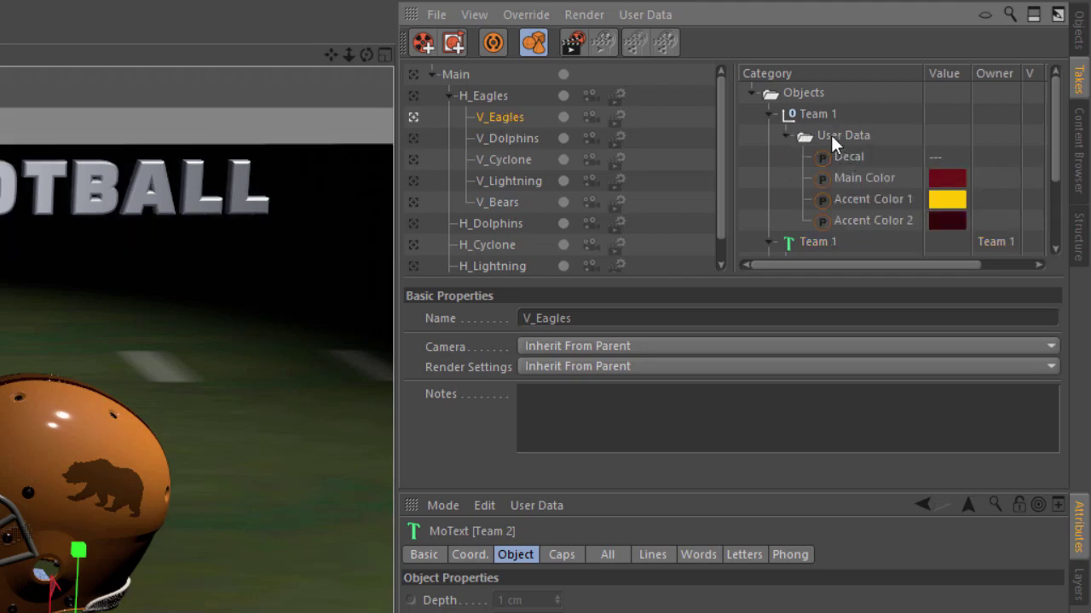
{"action": "left_click", "coordinate": [787, 136]}
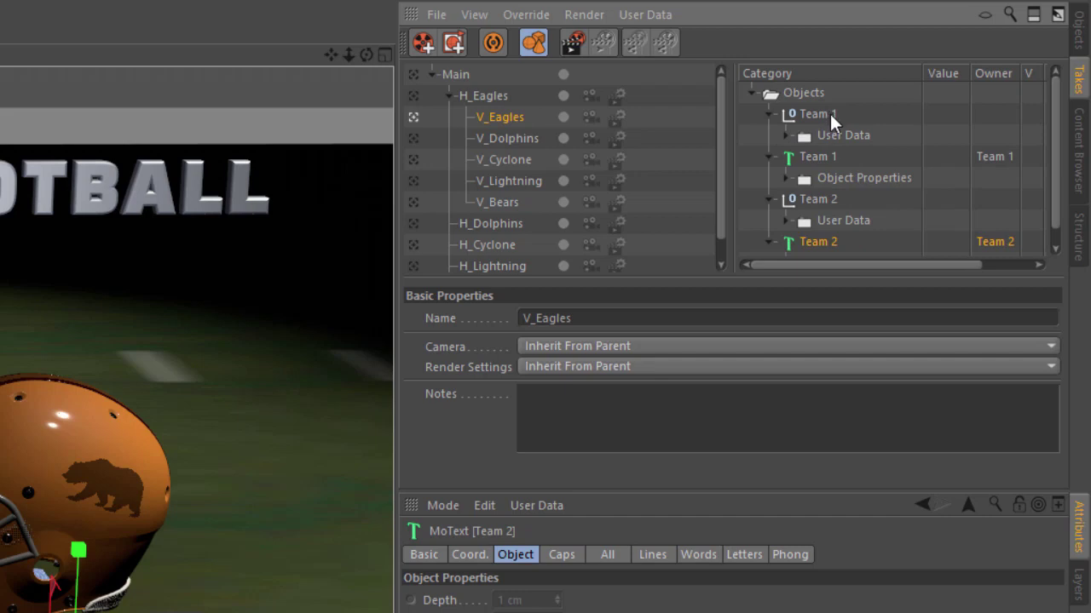
{"action": "left_click", "coordinate": [814, 112]}
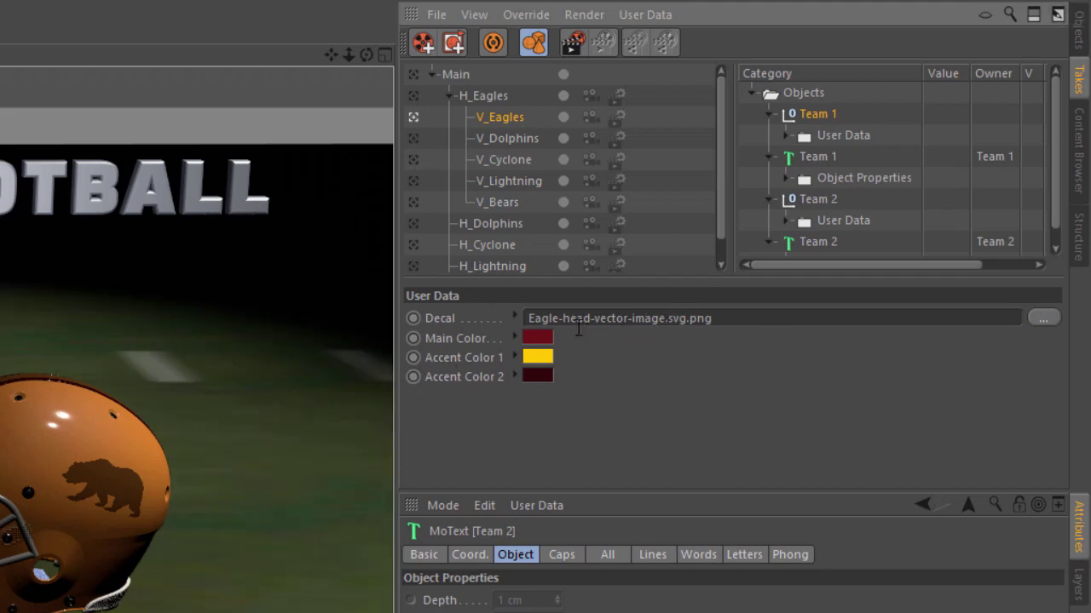
{"action": "left_click", "coordinate": [1059, 15]}
{"action": "left_click", "coordinate": [1059, 15]}
Copy Team 1's Eagles decal and colour values onto Team 2's user data override.
{"action": "right_click", "coordinate": [453, 349]}
{"action": "right_click", "coordinate": [436, 317]}
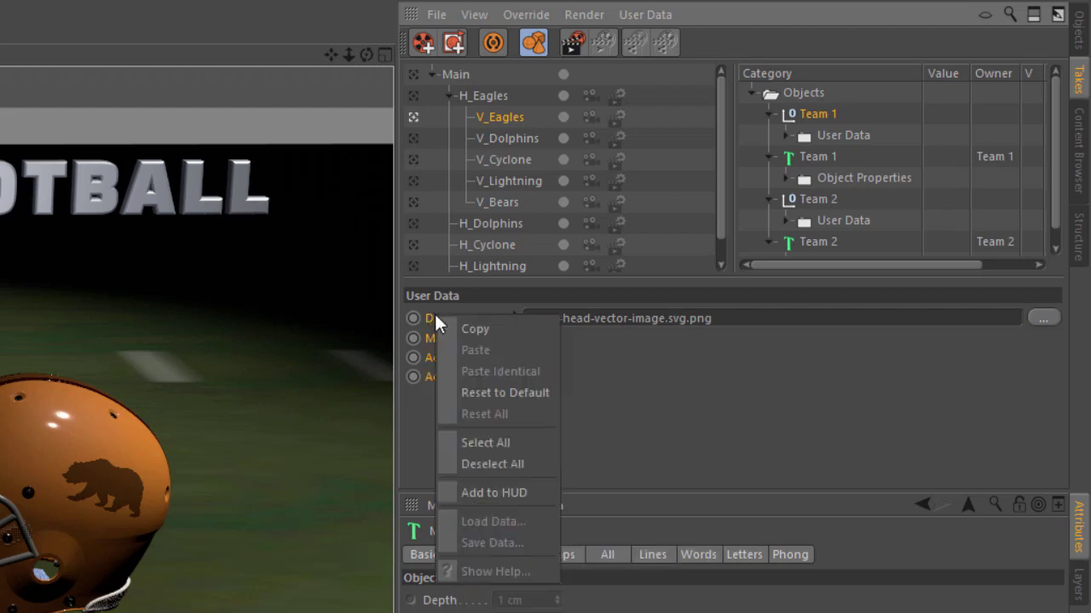
{"action": "left_click", "coordinate": [472, 329]}
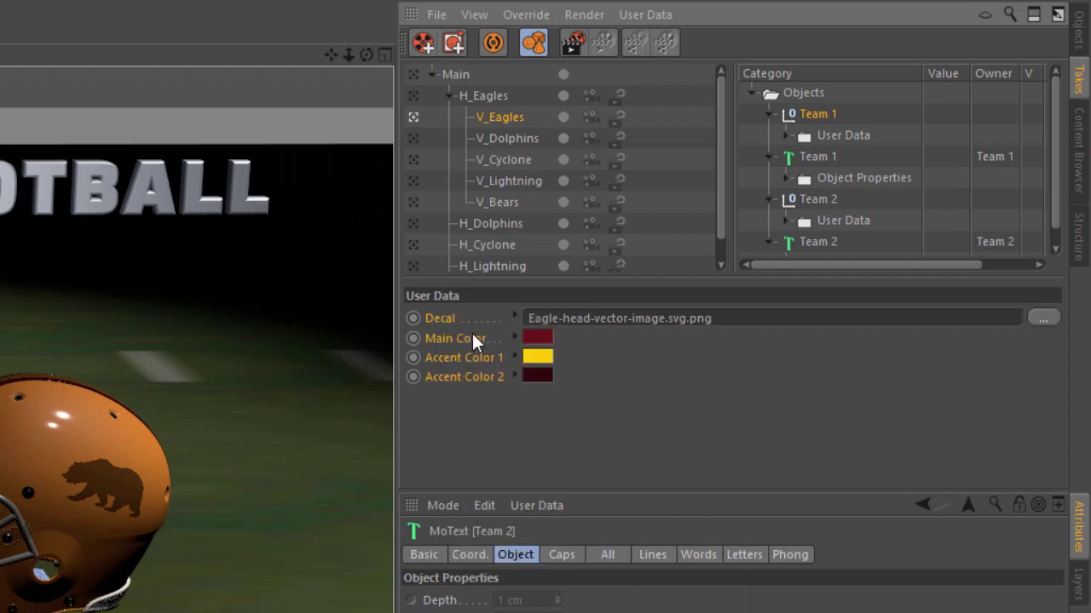
{"action": "left_click", "coordinate": [799, 205]}
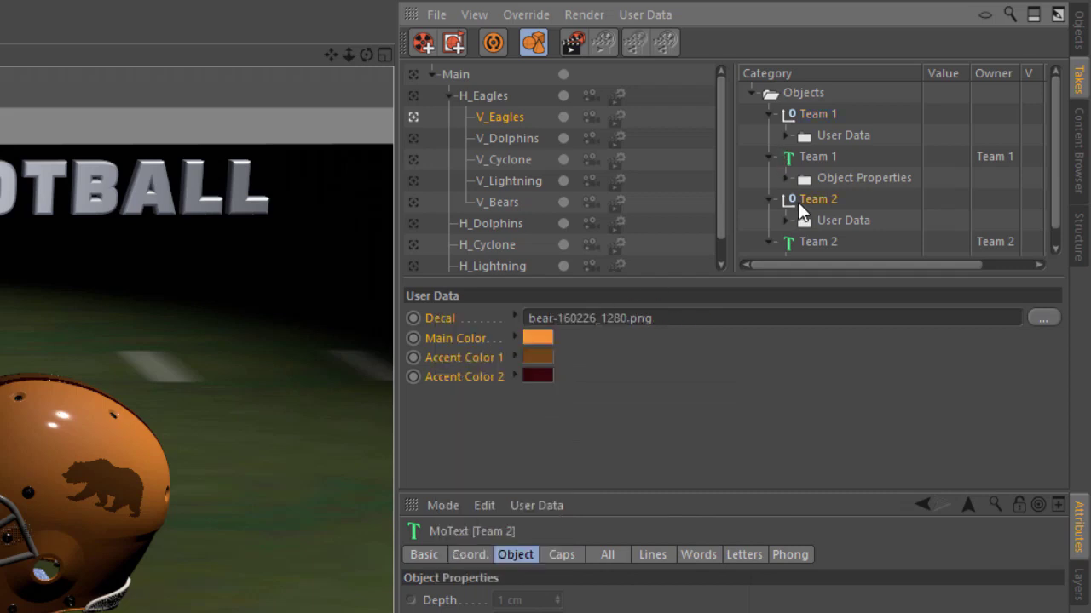
{"action": "right_click", "coordinate": [449, 318]}
{"action": "left_click", "coordinate": [486, 370]}
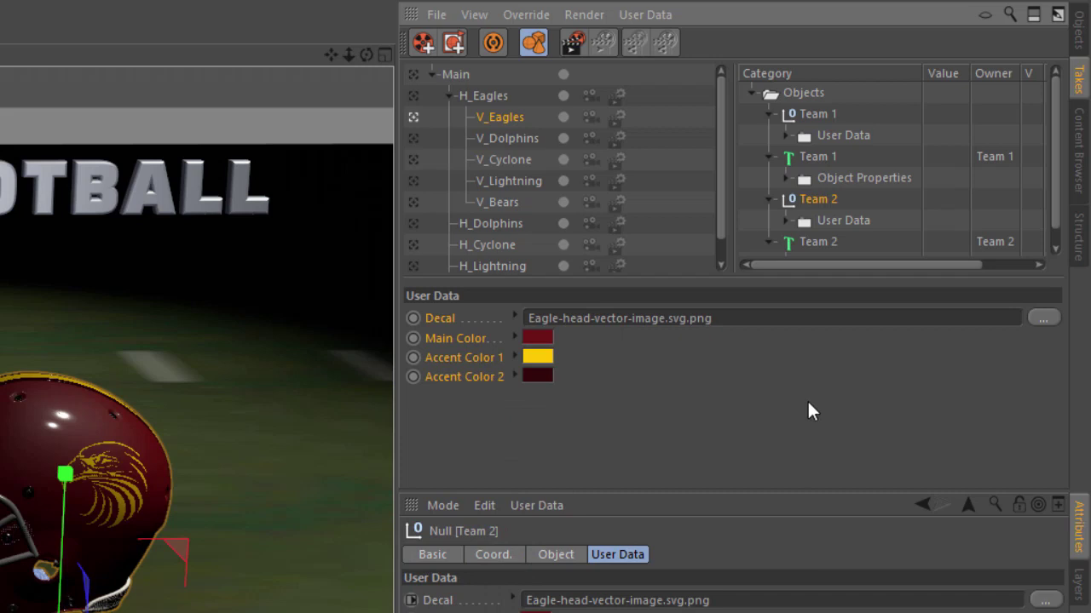
Paste the EAGLES text settings (Clarendon Blk BT Black, 0.5 cm spacing) into Team 2's text override.
{"action": "left_click", "coordinate": [812, 159]}
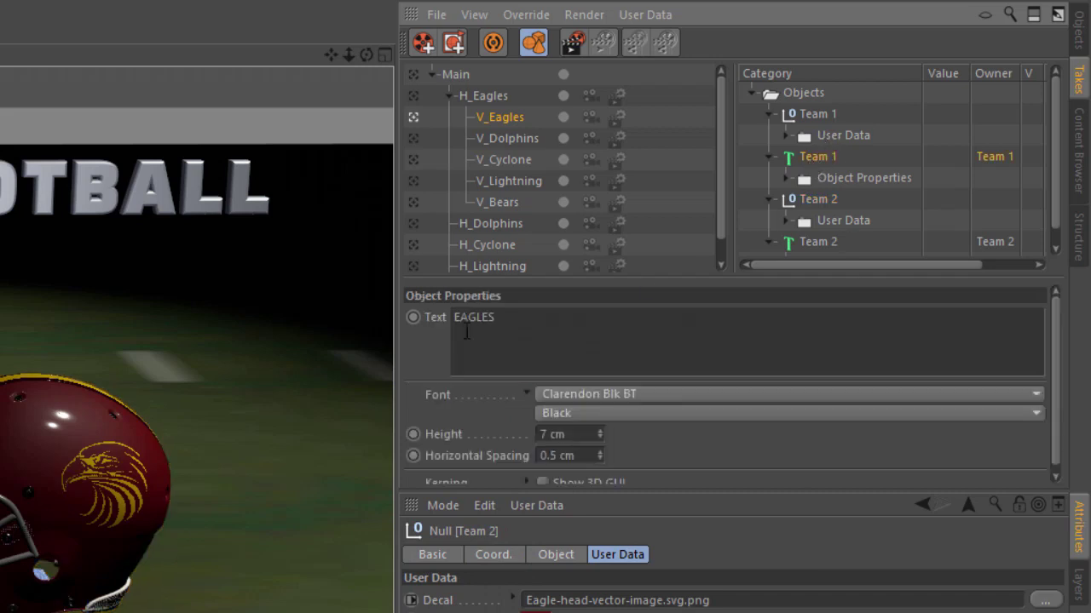
{"action": "scroll", "coordinate": [453, 367], "scroll_direction": "down", "scroll_amount": 1}
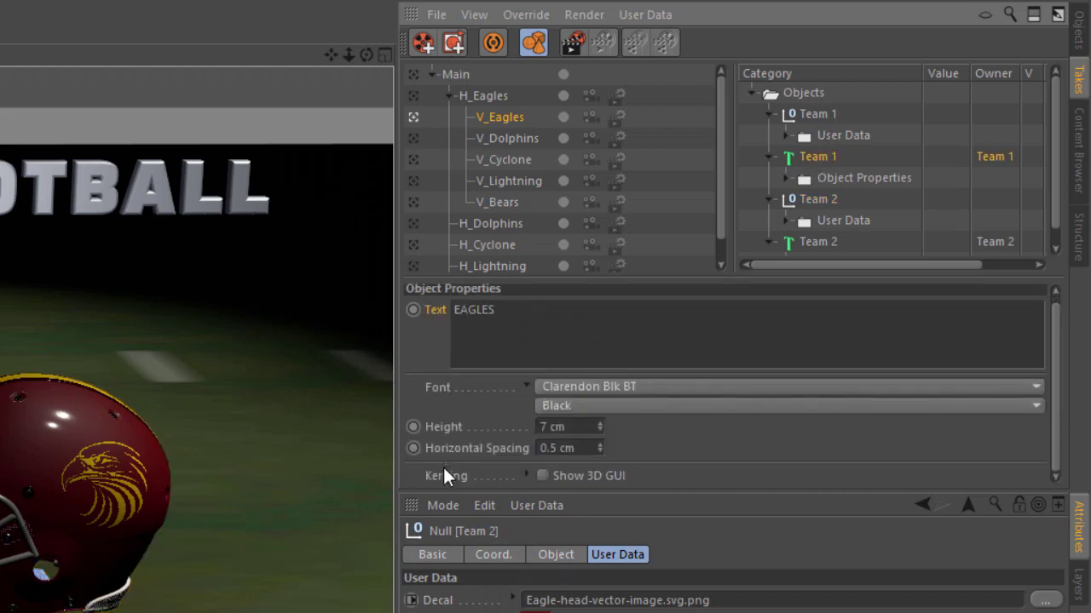
{"action": "right_click", "coordinate": [465, 477]}
{"action": "left_click", "coordinate": [498, 599]}
{"action": "left_click", "coordinate": [823, 237]}
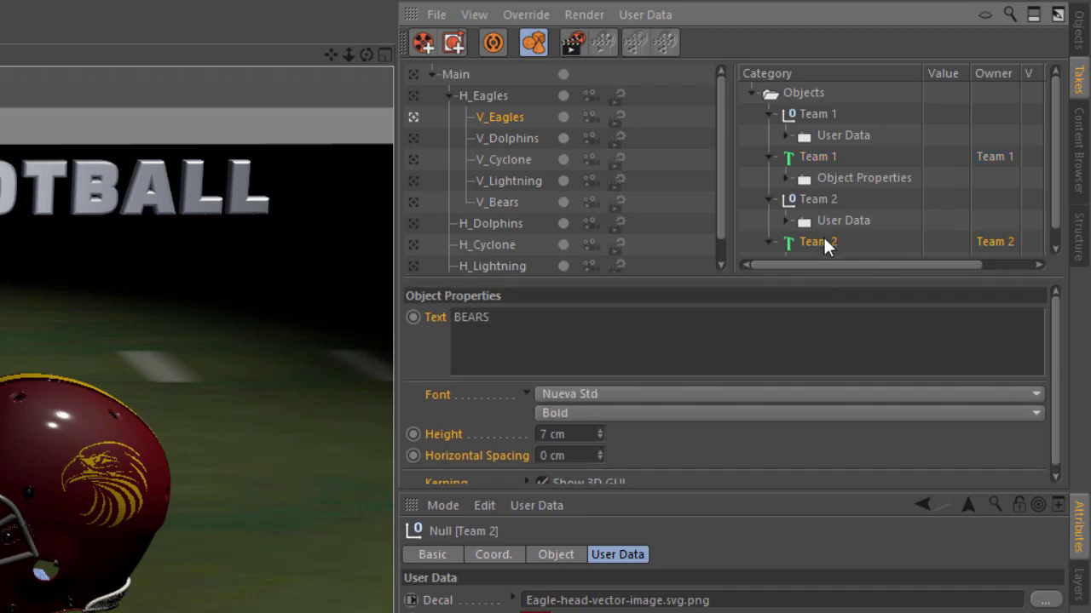
{"action": "right_click", "coordinate": [441, 319]}
{"action": "left_click", "coordinate": [467, 356]}
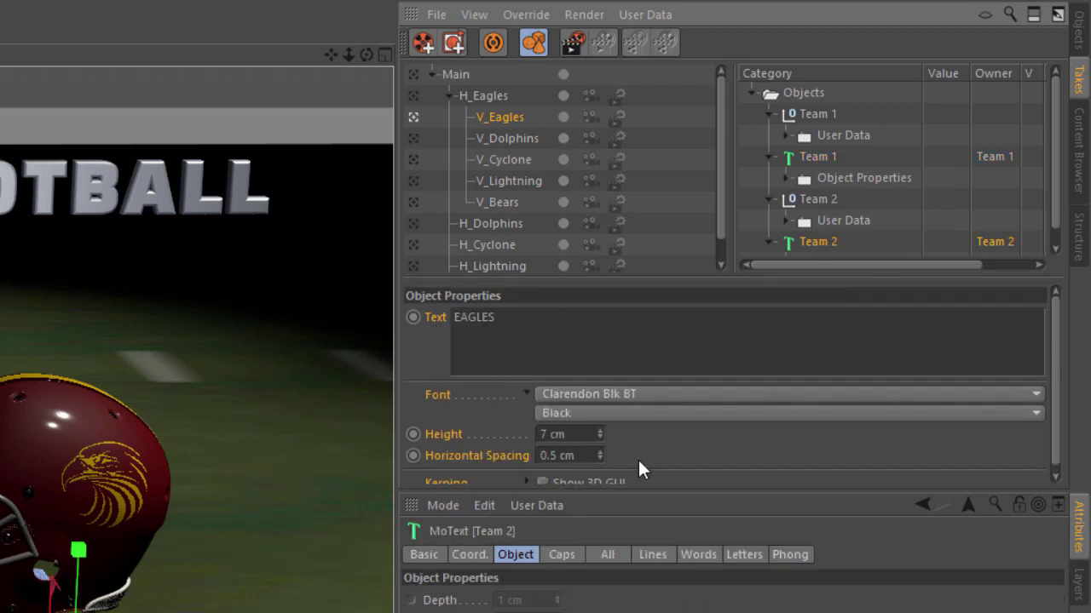
{"action": "left_click_drag", "start_coordinate": [693, 490], "coordinate": [690, 563]}
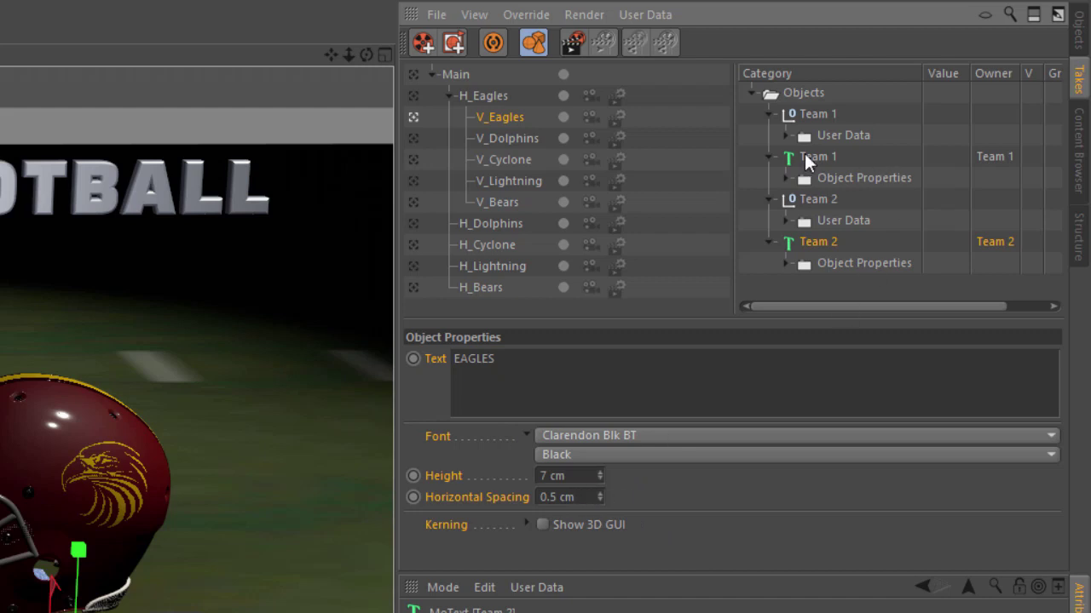
{"action": "left_click", "coordinate": [814, 116]}
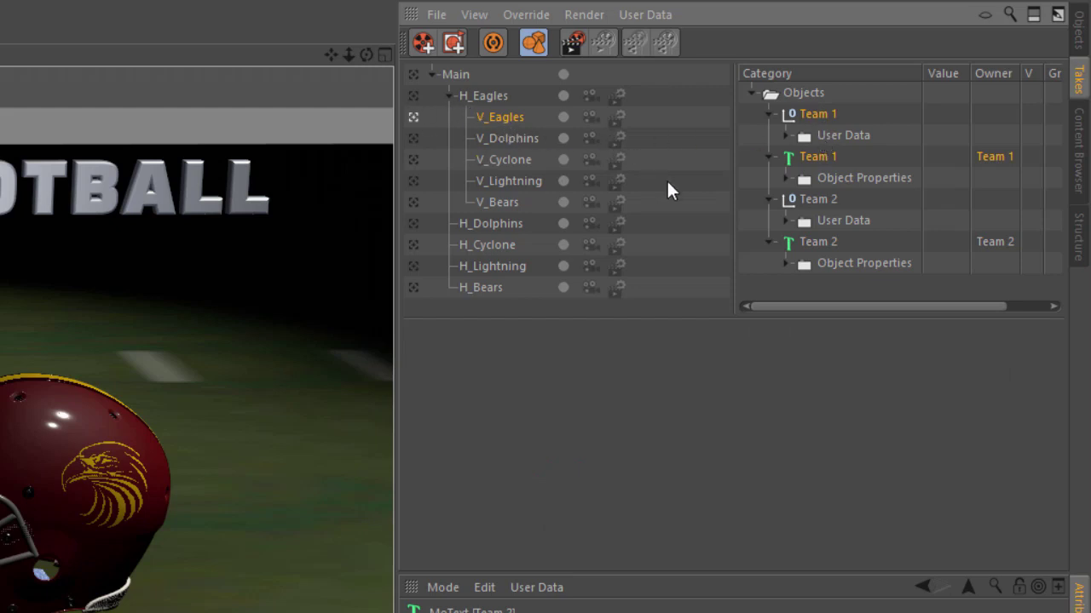
Delete V_Eagles' Team 1 overrides, then drag its Team 2 user data and text overrides onto V_Dolphins.
{"action": "key", "text": "Delete"}
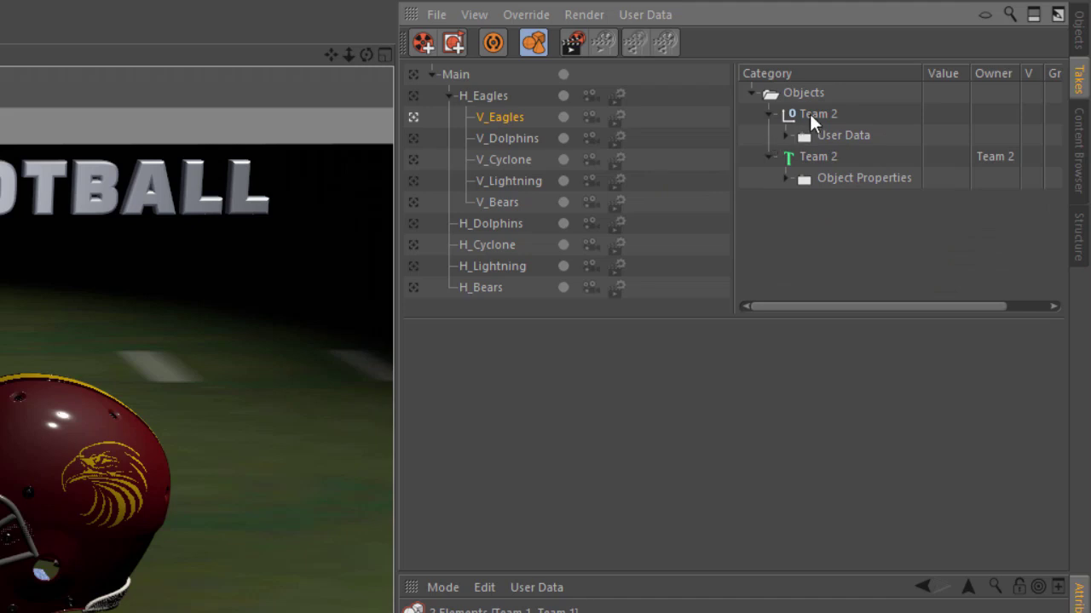
{"action": "left_click", "coordinate": [809, 113]}
{"action": "left_click", "coordinate": [814, 157], "text": "ctrl"}
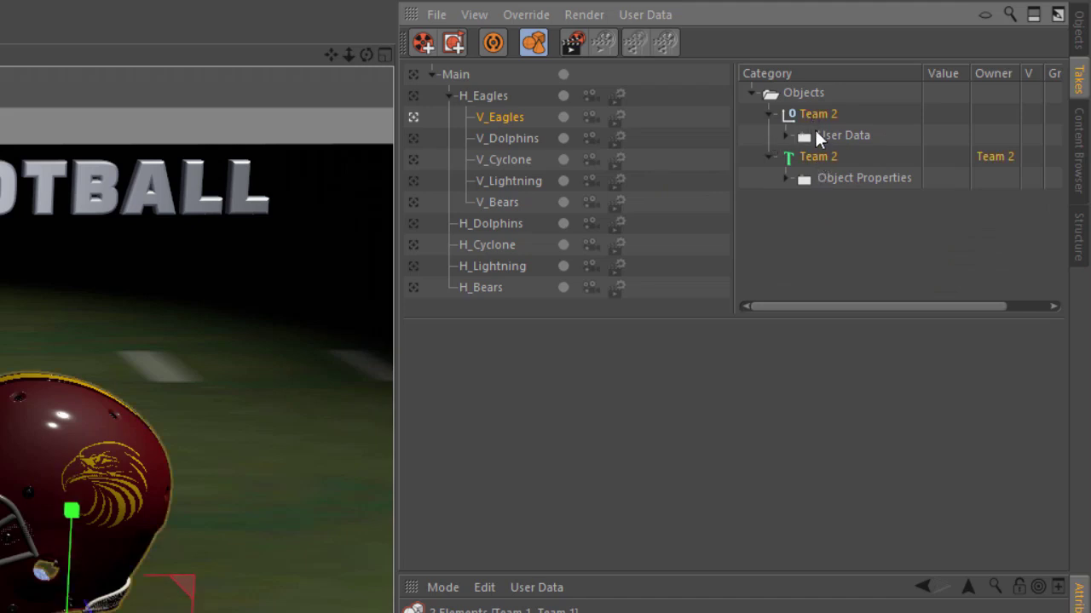
{"action": "left_click", "coordinate": [818, 113]}
{"action": "left_click", "coordinate": [825, 176], "text": "shift"}
{"action": "left_click_drag", "start_coordinate": [820, 115], "coordinate": [519, 139]}
Activate V_Dolphins and paste Team 1's DOLPHINS text settings onto Team 2's text override.
{"action": "left_click", "coordinate": [520, 140]}
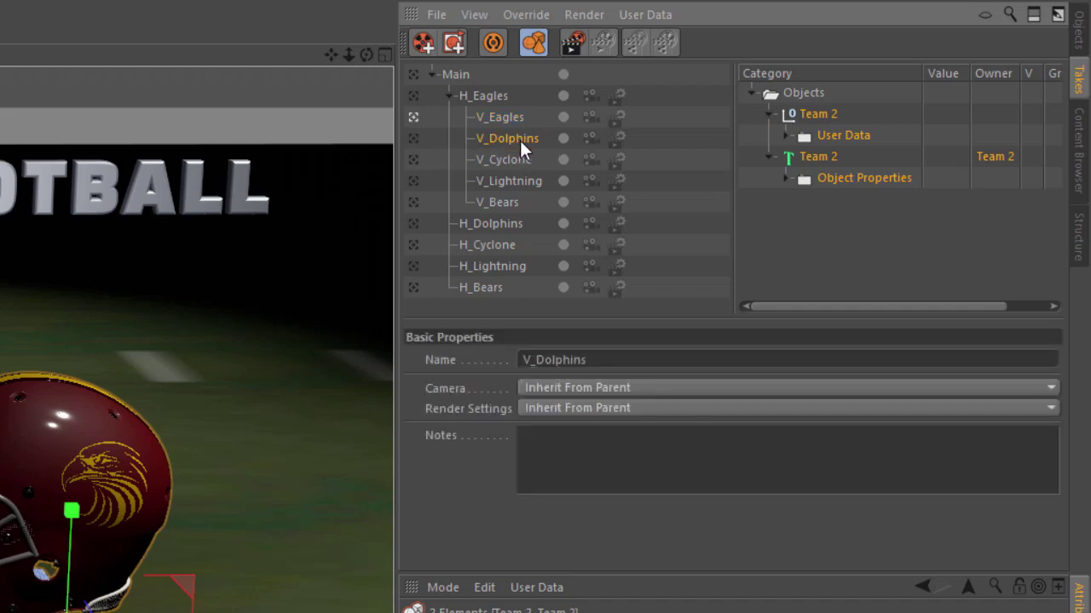
{"action": "left_click_drag", "start_coordinate": [1053, 198], "coordinate": [1053, 250]}
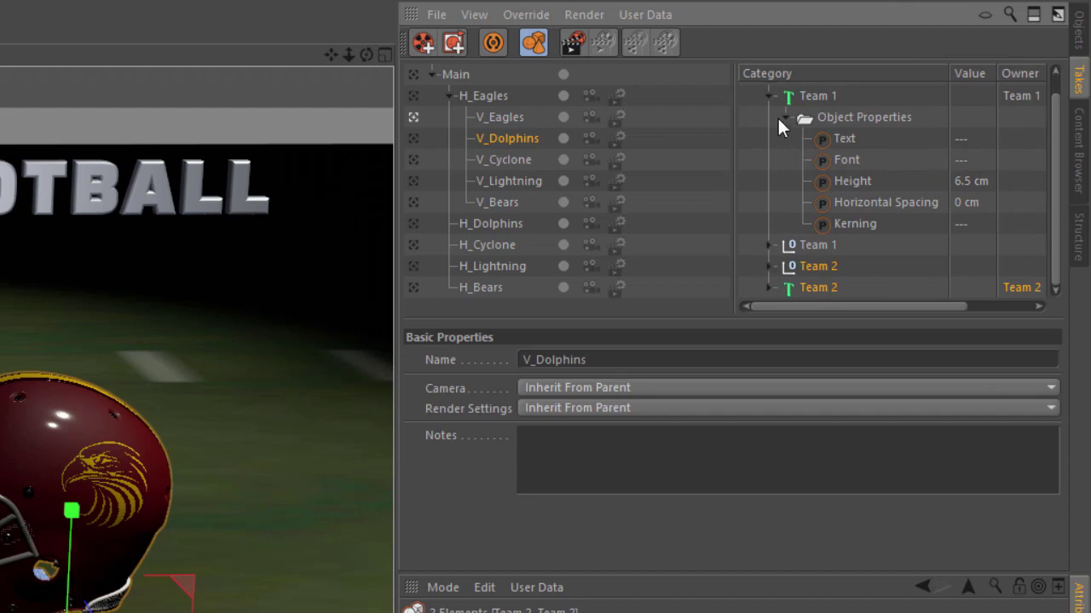
{"action": "left_click", "coordinate": [769, 96]}
{"action": "left_click", "coordinate": [810, 116]}
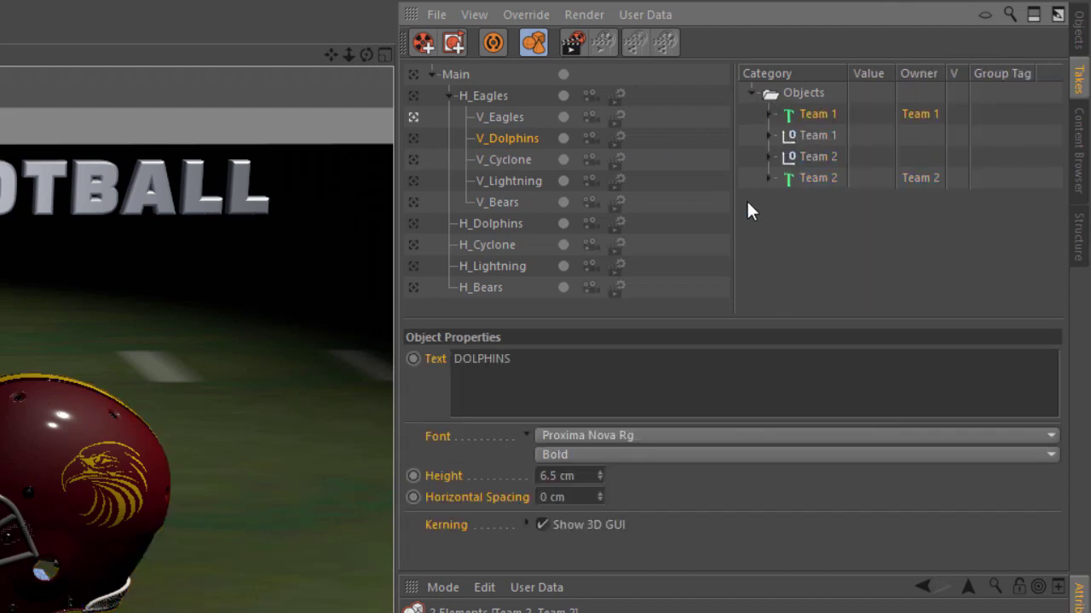
{"action": "right_click", "coordinate": [436, 358]}
{"action": "left_click", "coordinate": [461, 368]}
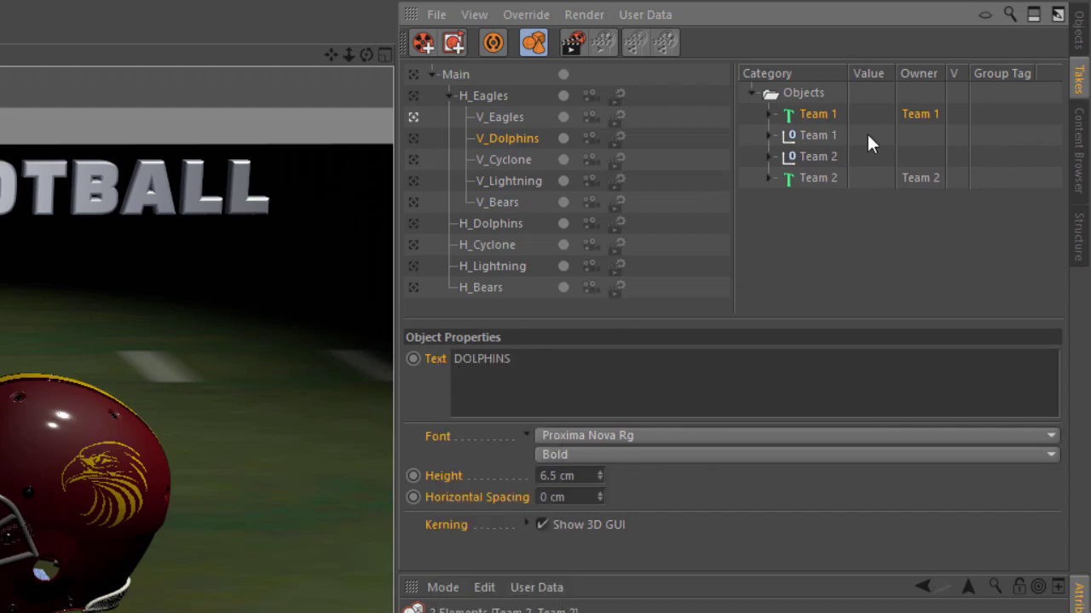
{"action": "left_click", "coordinate": [817, 179]}
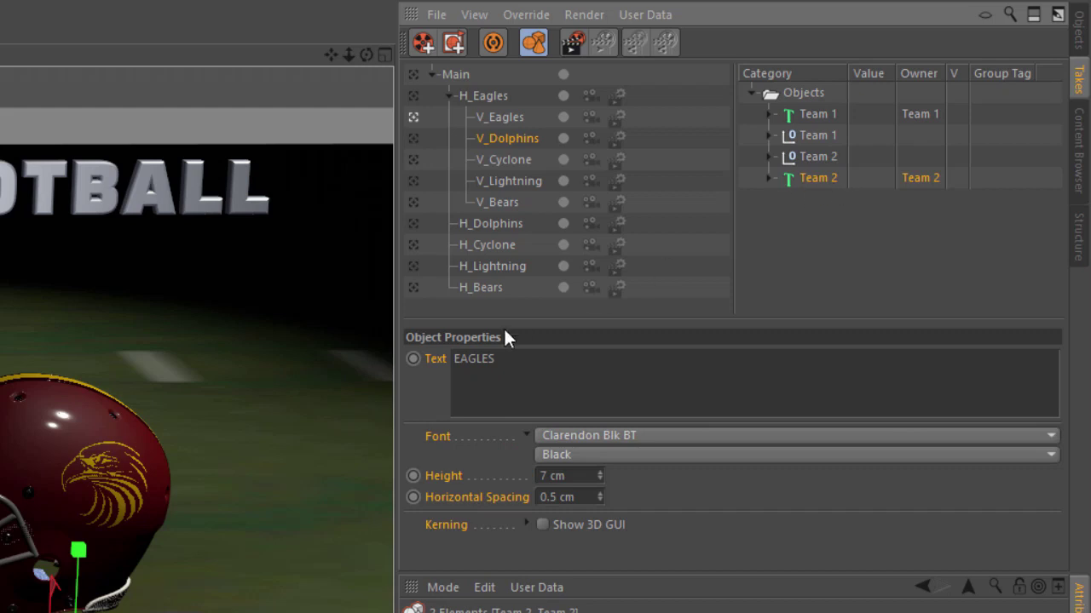
{"action": "right_click", "coordinate": [443, 361]}
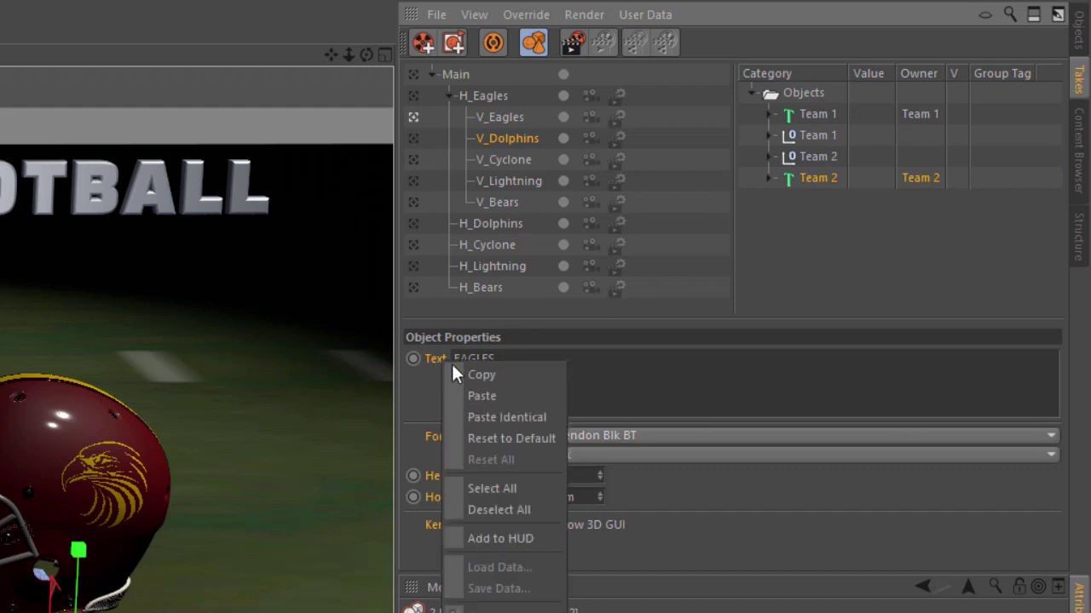
{"action": "left_click", "coordinate": [479, 416]}
Copy Team 1's dolphin decal and colour User Data onto Team 2.
{"action": "left_click", "coordinate": [816, 139]}
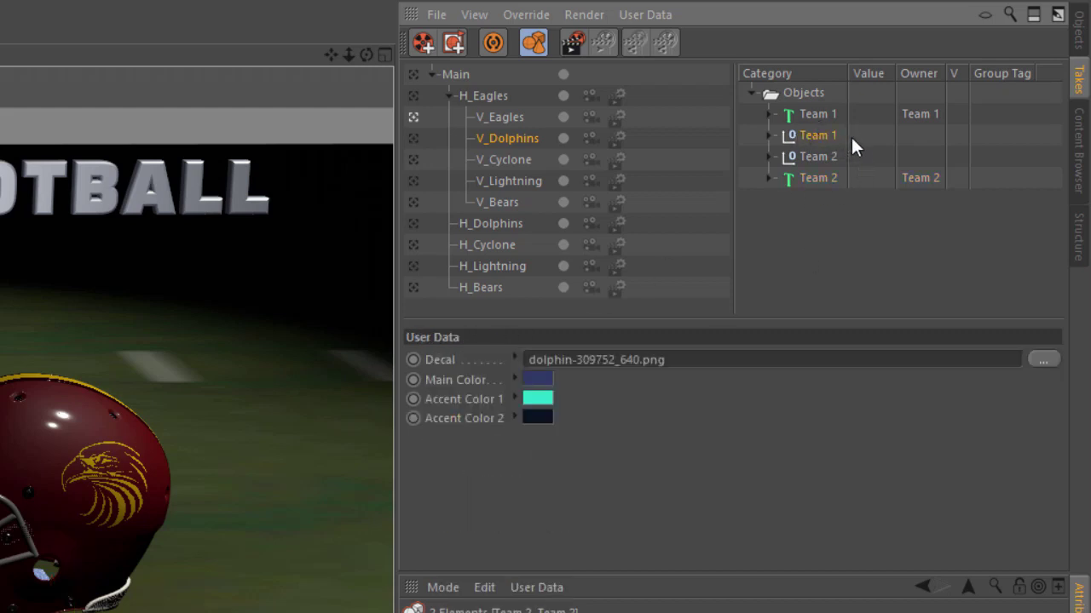
{"action": "right_click", "coordinate": [457, 418]}
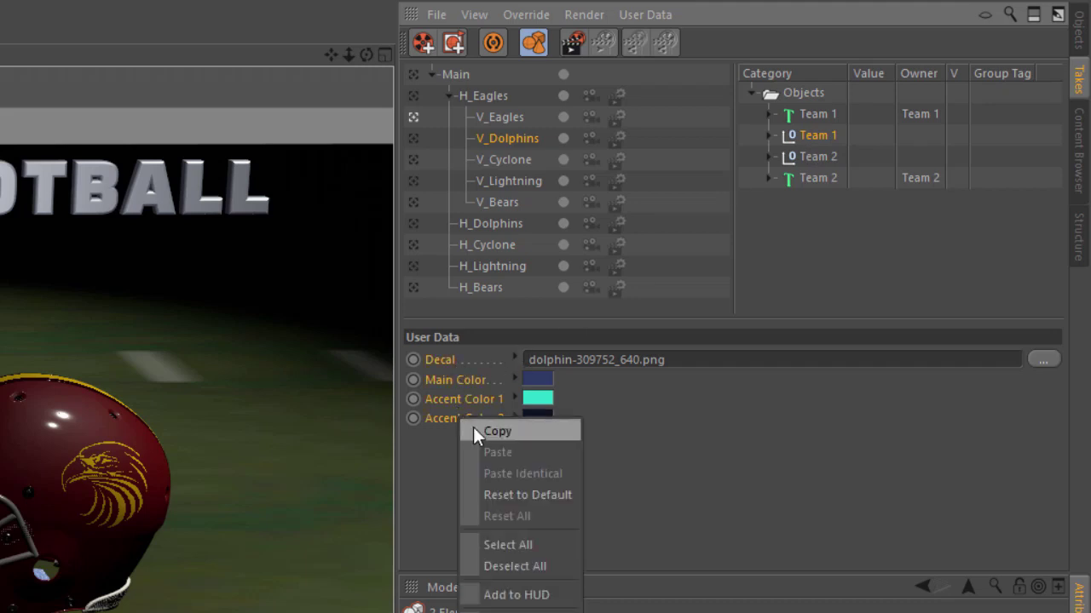
{"action": "left_click", "coordinate": [474, 430]}
{"action": "left_click", "coordinate": [814, 157]}
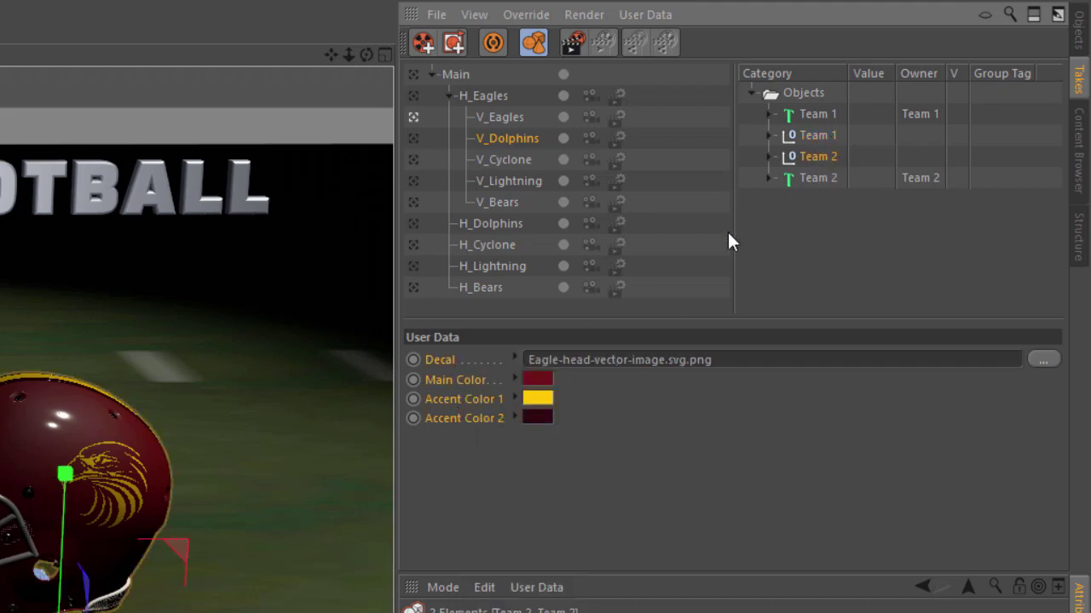
{"action": "right_click", "coordinate": [441, 358]}
{"action": "left_click", "coordinate": [487, 411]}
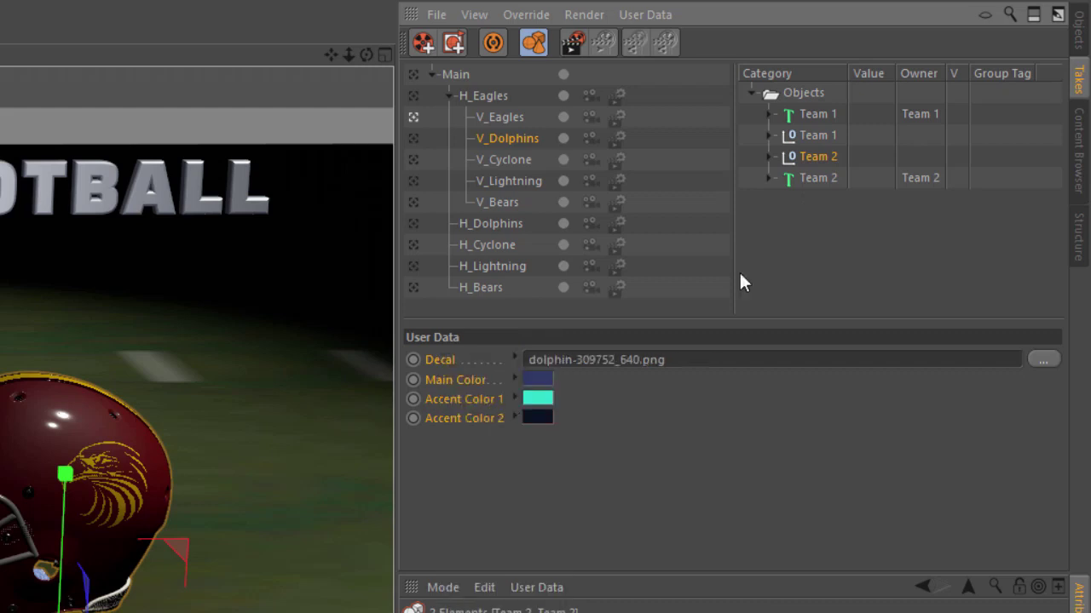
Delete V_Dolphins' Team 1 overrides and copy both Team 2 overrides onto V_Cyclone.
{"action": "left_click", "coordinate": [819, 116], "text": "shift"}
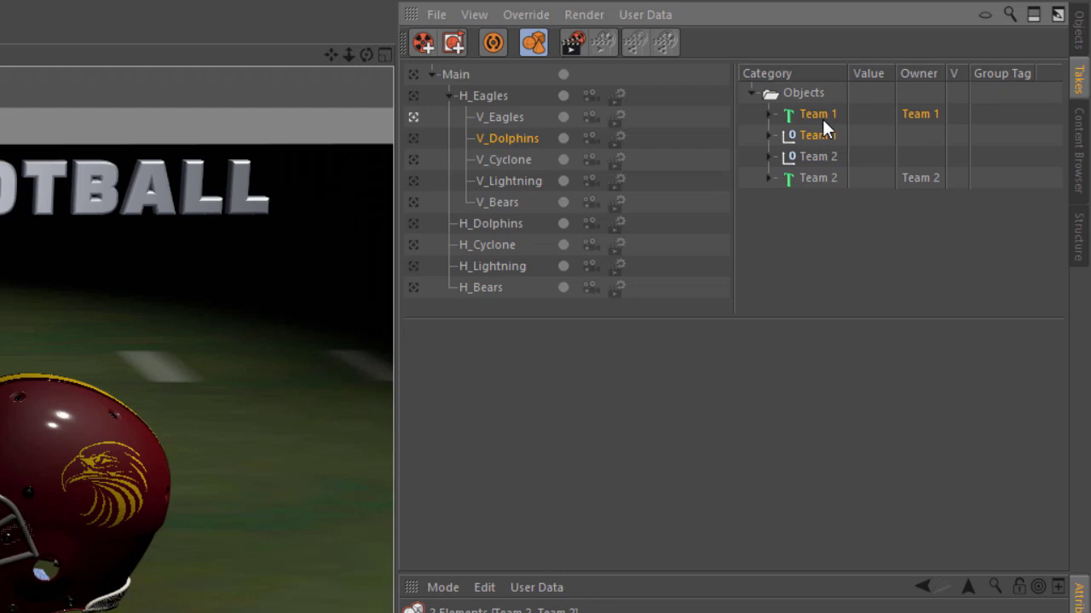
{"action": "key", "text": "Delete"}
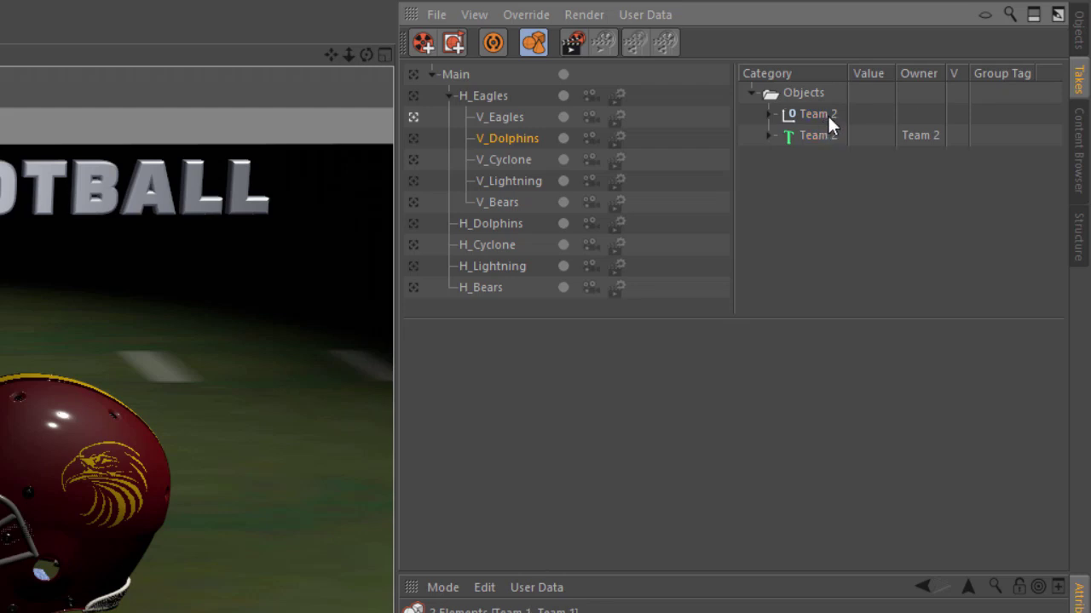
{"action": "left_click", "coordinate": [827, 113]}
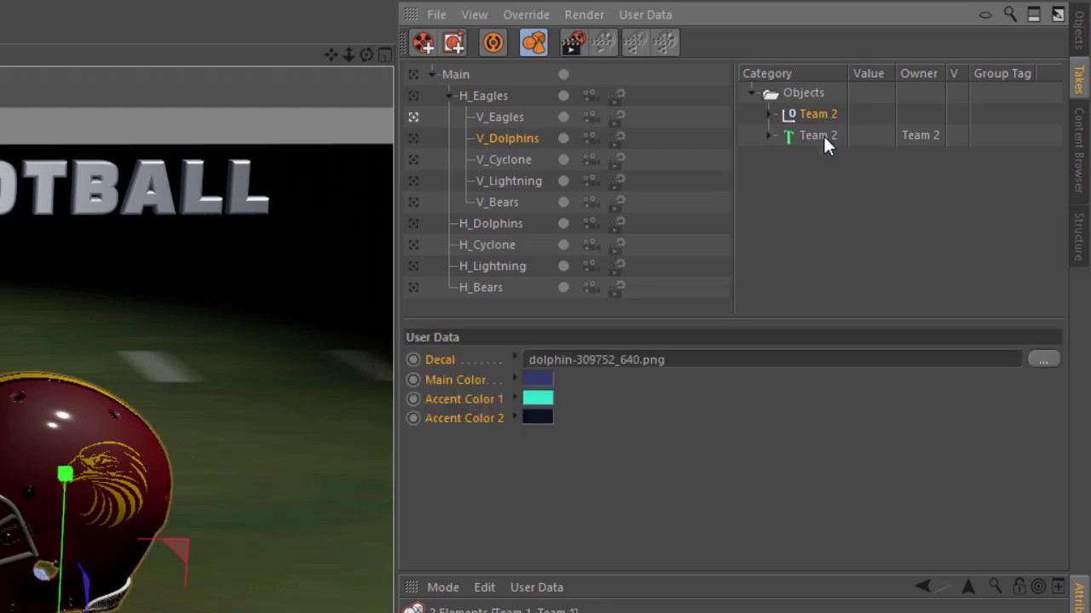
{"action": "left_click", "coordinate": [823, 134], "text": "shift"}
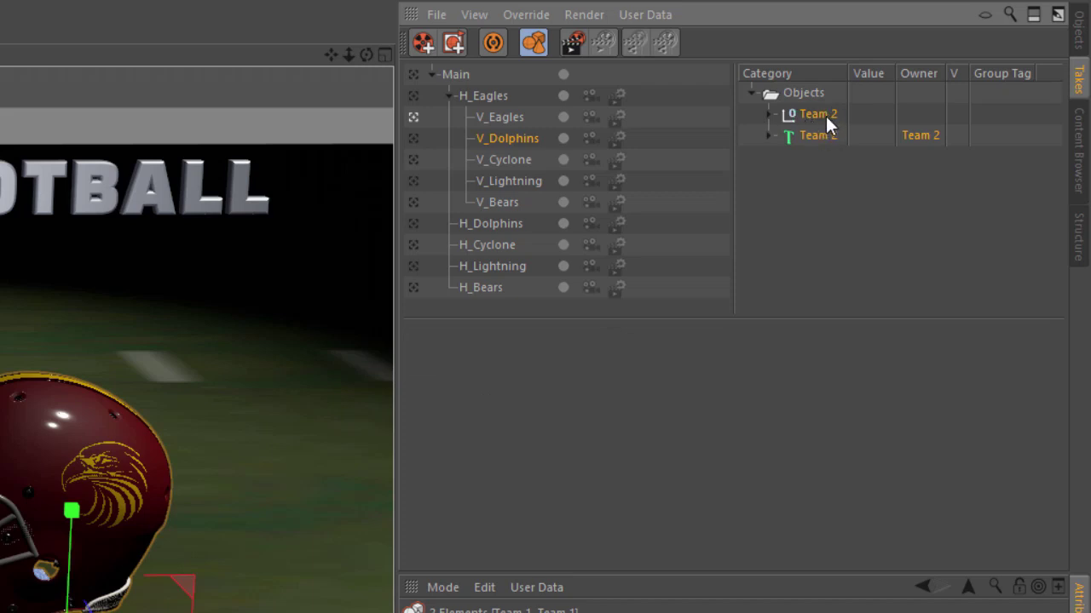
{"action": "left_click_drag", "start_coordinate": [826, 116], "coordinate": [506, 161]}
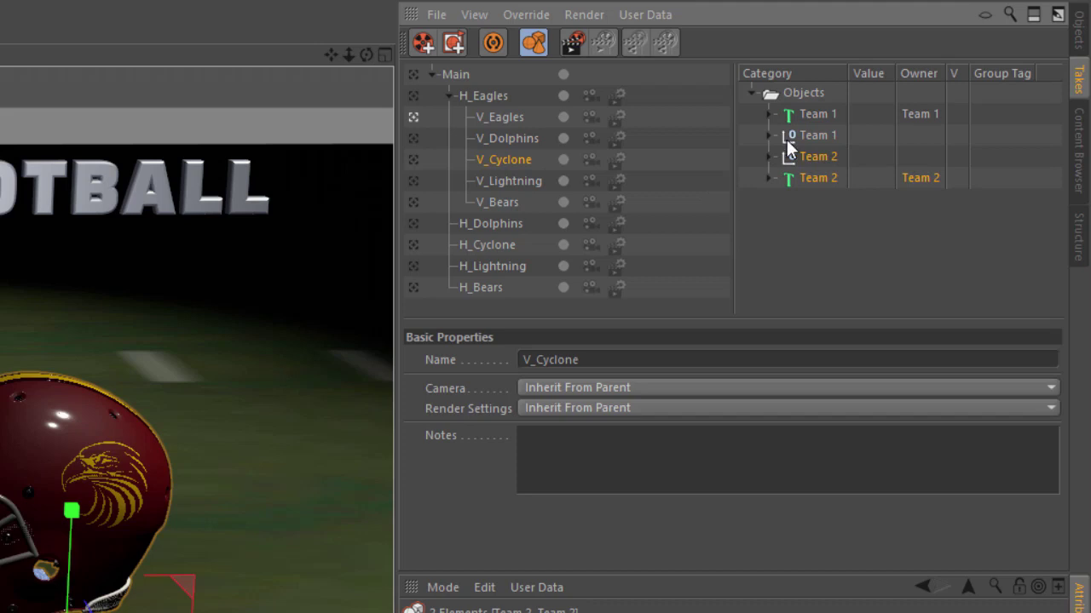
Paste Team 1's CYCLONE text settings onto Team 2's text override.
{"action": "left_click", "coordinate": [805, 115]}
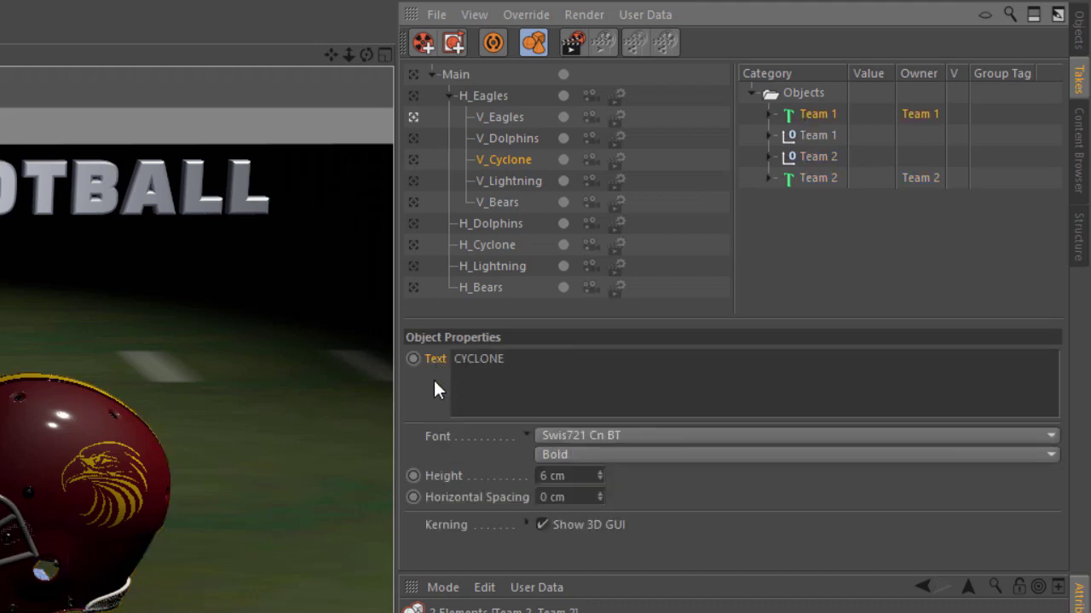
{"action": "right_click", "coordinate": [458, 527]}
{"action": "left_click", "coordinate": [481, 538]}
{"action": "left_click", "coordinate": [805, 178]}
{"action": "right_click", "coordinate": [438, 361]}
{"action": "left_click", "coordinate": [477, 375]}
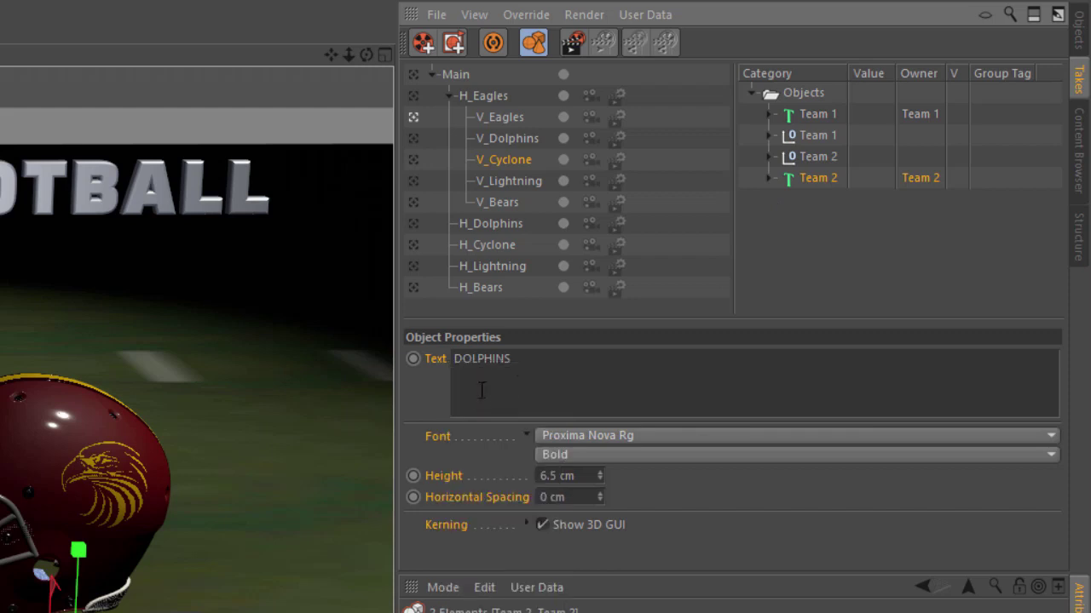
Give Team 2 the tornado decal and Cyclone colours copied from Team 1's User Data.
{"action": "left_click", "coordinate": [818, 135]}
{"action": "right_click", "coordinate": [471, 420]}
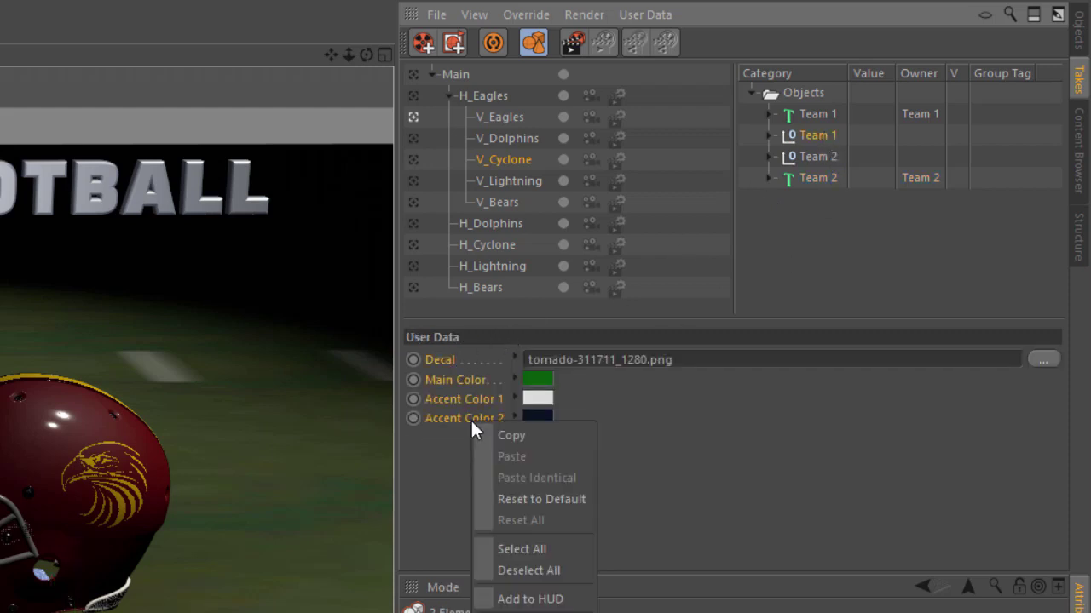
{"action": "left_click", "coordinate": [510, 436]}
{"action": "left_click", "coordinate": [801, 156]}
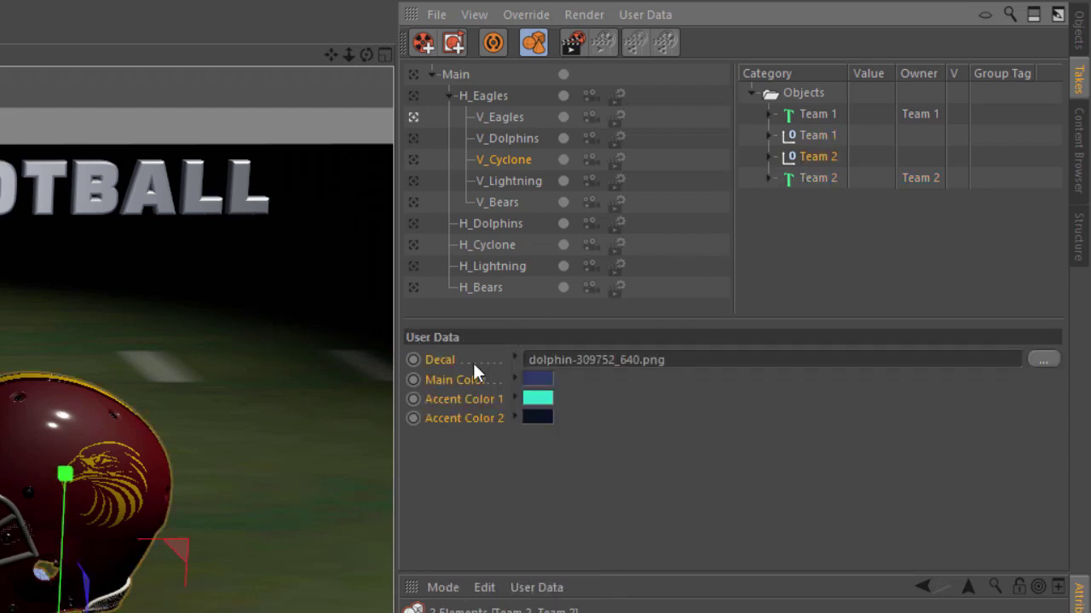
{"action": "right_click", "coordinate": [457, 370]}
{"action": "left_click", "coordinate": [522, 406]}
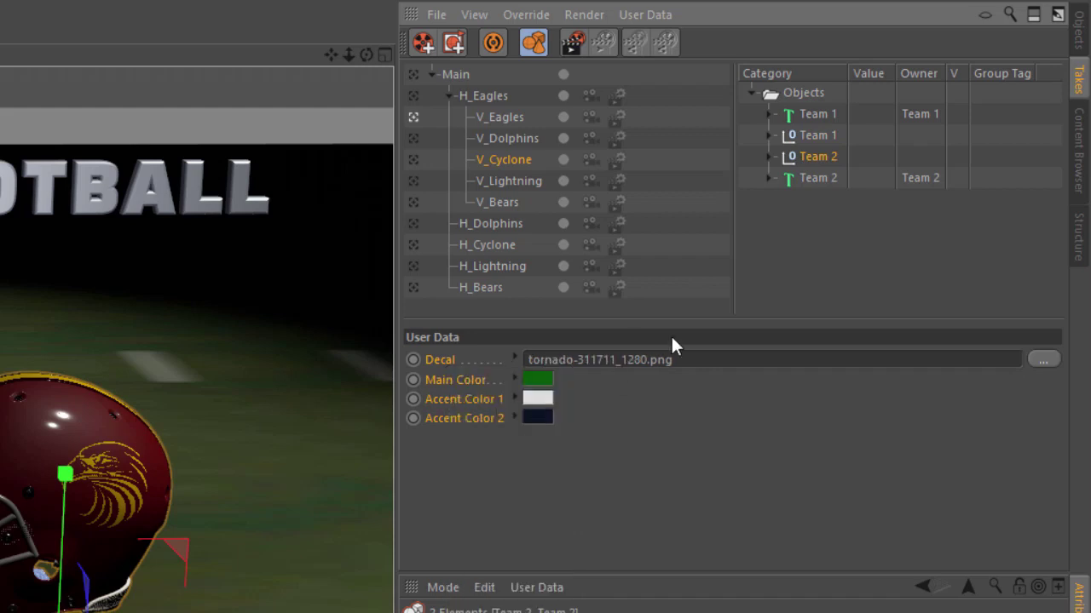
Delete V_Cyclone's two Team 1 overrides and select both Team 2 overrides.
{"action": "left_click", "coordinate": [806, 120]}
{"action": "left_click", "coordinate": [812, 134], "text": "ctrl"}
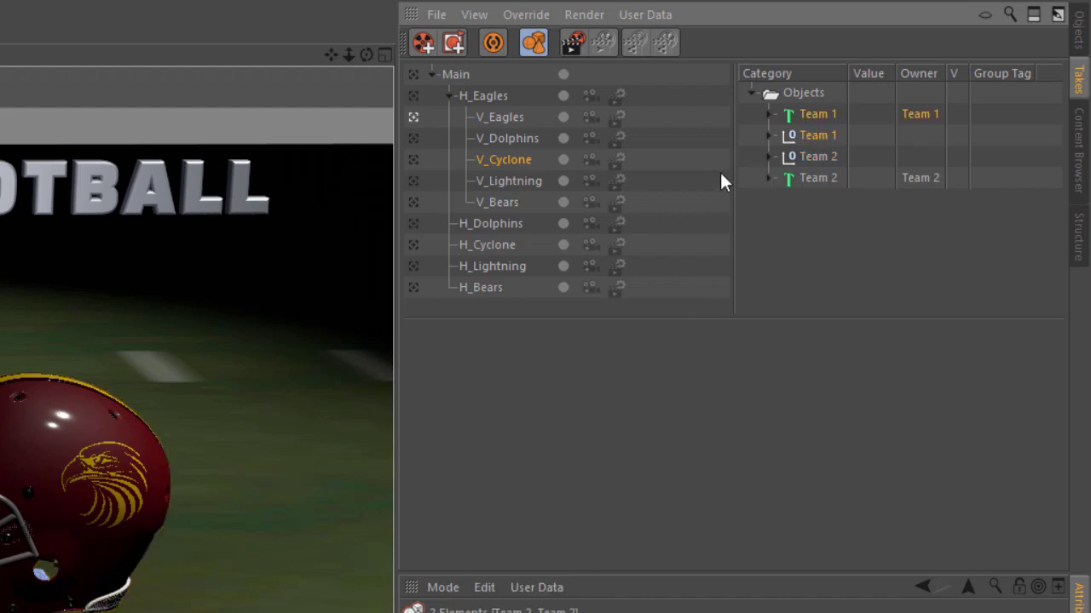
{"action": "key", "text": "Delete"}
{"action": "left_click", "coordinate": [808, 114]}
{"action": "left_click", "coordinate": [814, 135], "text": "ctrl"}
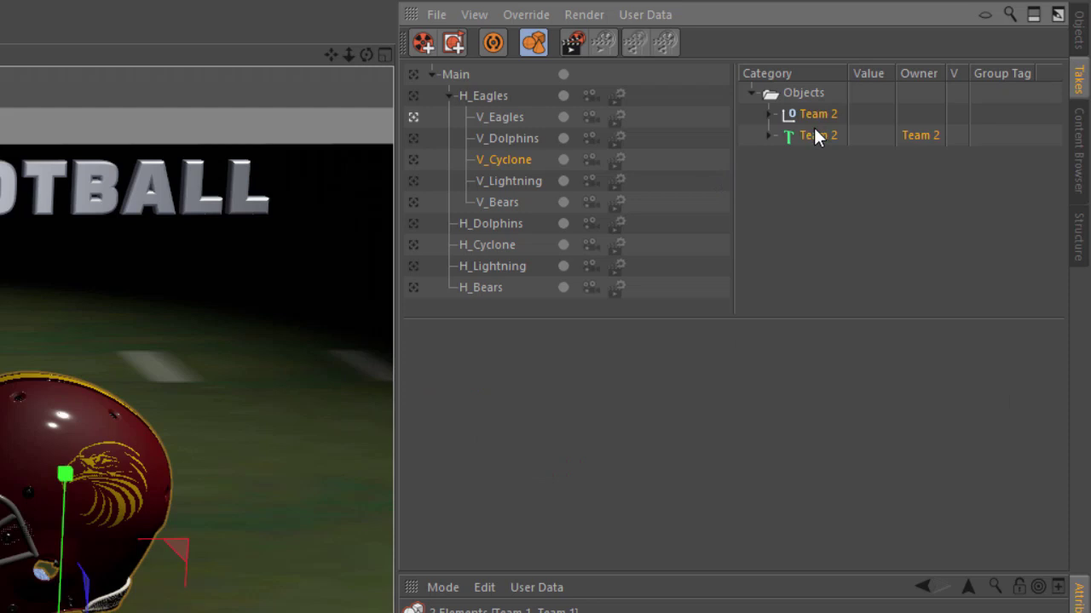
Copy Team 2 overrides onto V_Lightning, activate it, and give Team 2 the LIGHTNING text settings.
{"action": "left_click_drag", "start_coordinate": [811, 114], "coordinate": [502, 181]}
{"action": "left_click", "coordinate": [502, 181]}
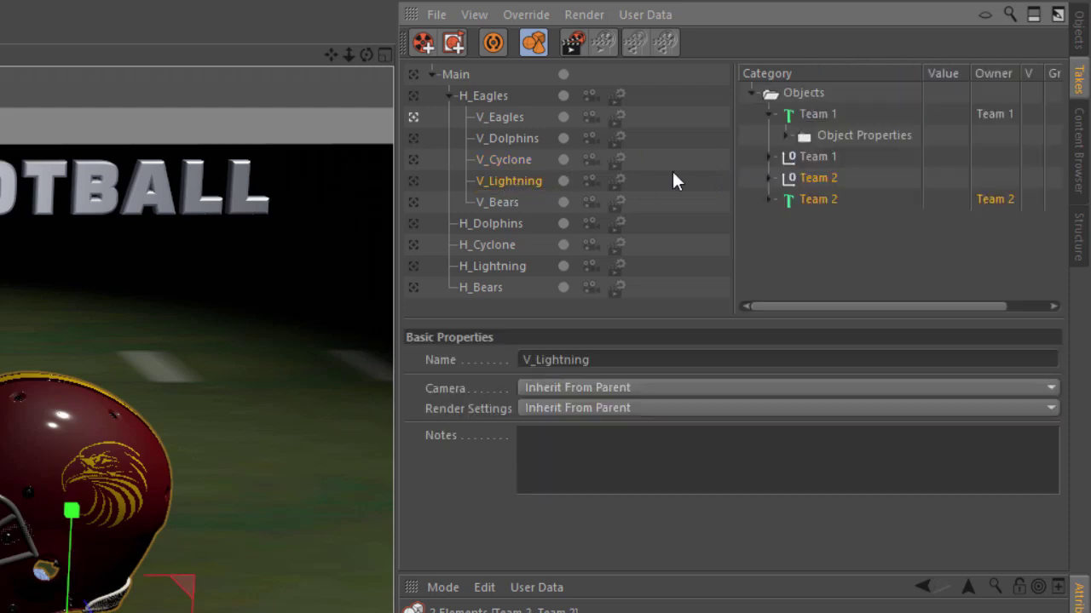
{"action": "left_click", "coordinate": [809, 137]}
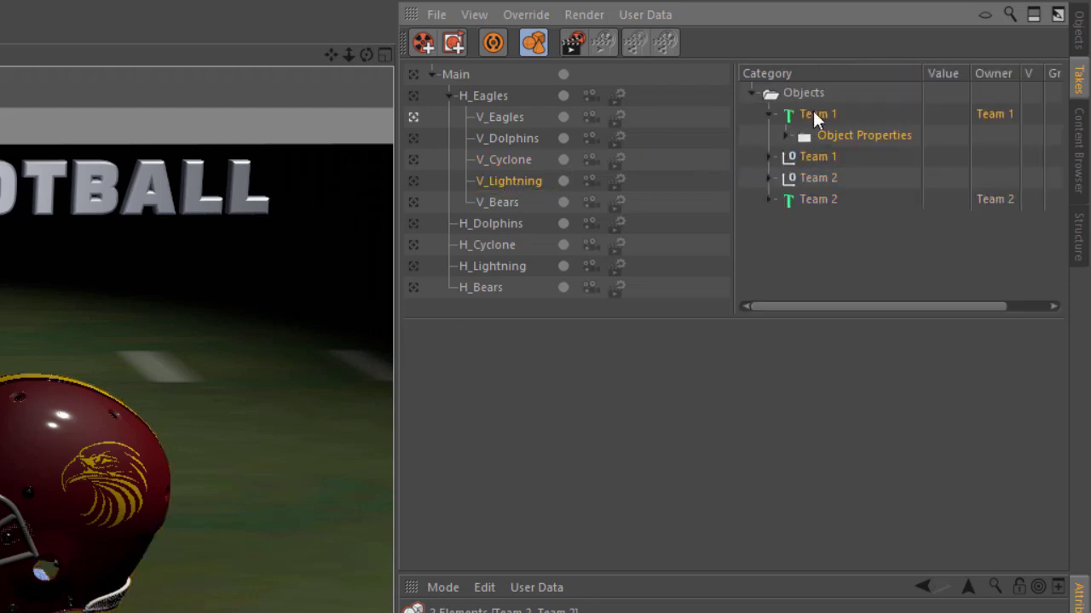
{"action": "left_click", "coordinate": [815, 113]}
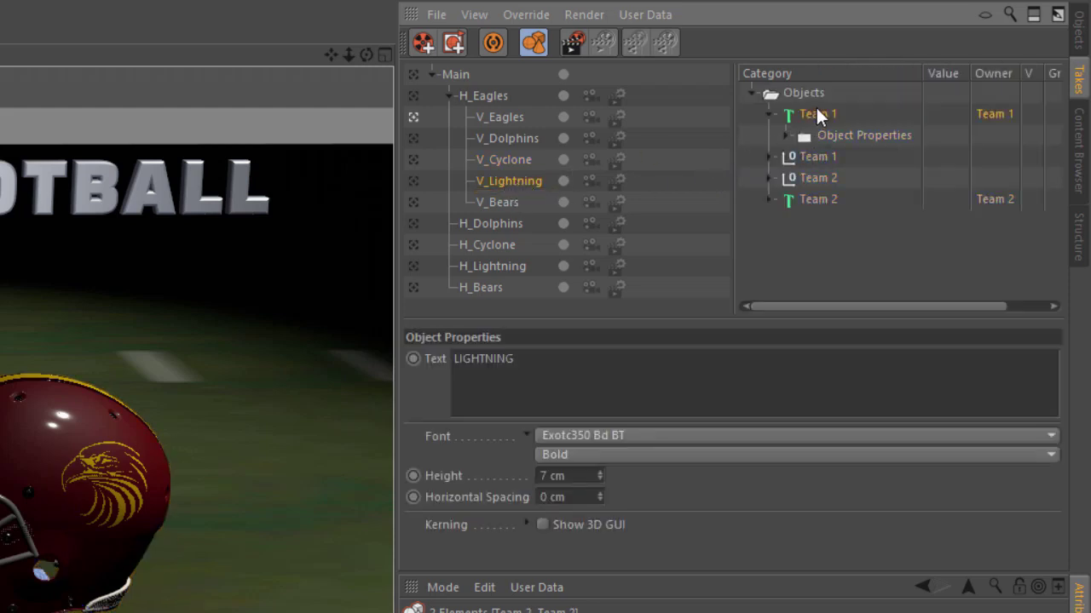
{"action": "right_click", "coordinate": [445, 525]}
{"action": "left_click", "coordinate": [471, 528]}
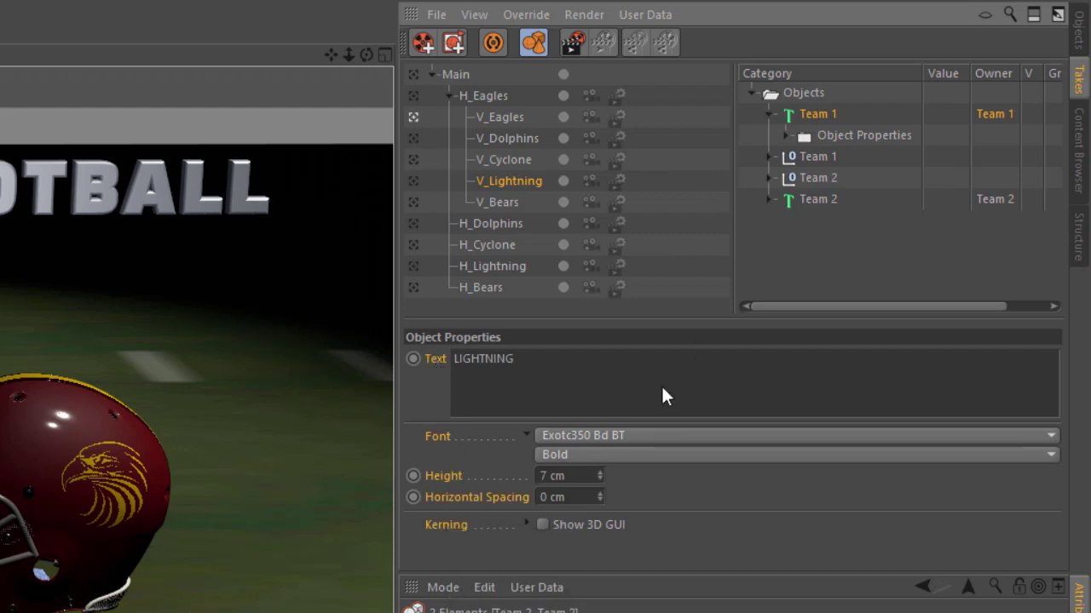
{"action": "left_click", "coordinate": [810, 199]}
{"action": "right_click", "coordinate": [436, 360]}
{"action": "left_click", "coordinate": [472, 397]}
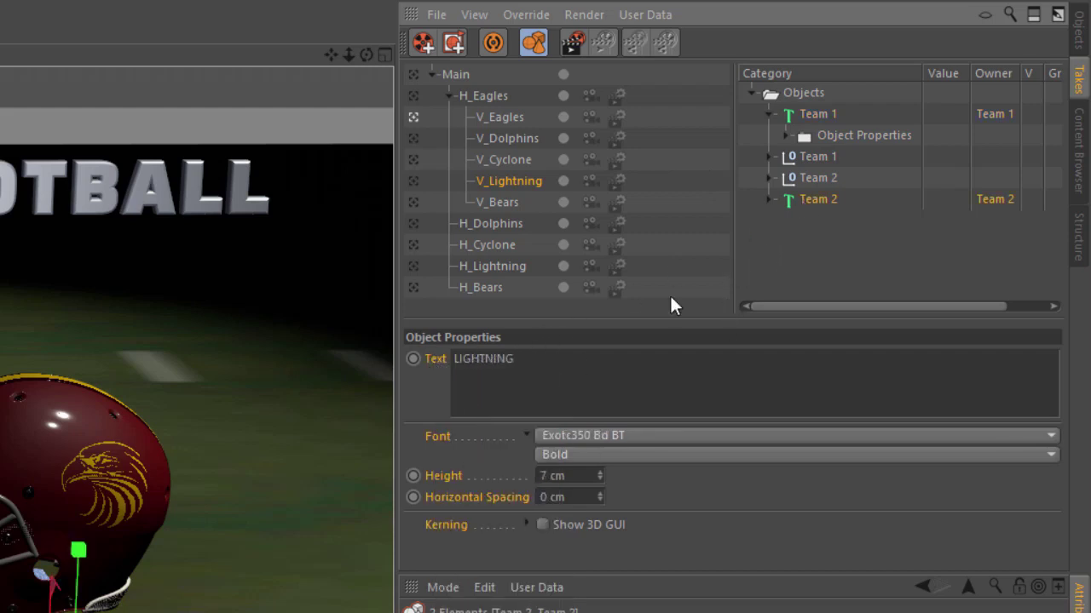
Copy Team 1's bolt decal and four colour settings onto Team 2's helmet.
{"action": "left_click", "coordinate": [816, 158]}
{"action": "left_click", "coordinate": [455, 418], "text": "shift"}
{"action": "right_click", "coordinate": [455, 421]}
{"action": "left_click", "coordinate": [471, 440]}
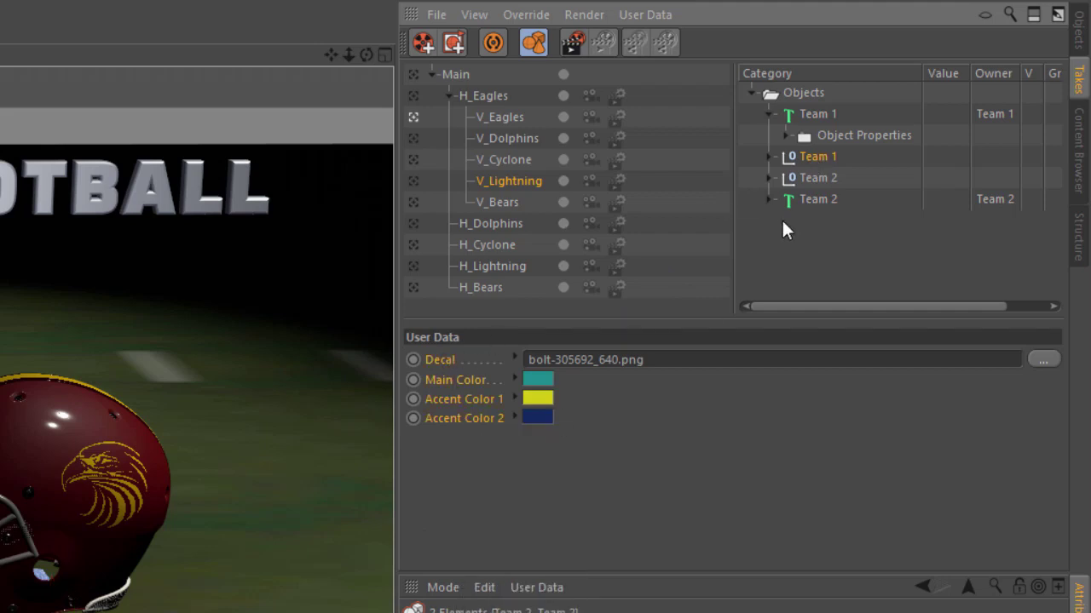
{"action": "left_click", "coordinate": [799, 176]}
{"action": "right_click", "coordinate": [462, 372]}
{"action": "left_click", "coordinate": [489, 394]}
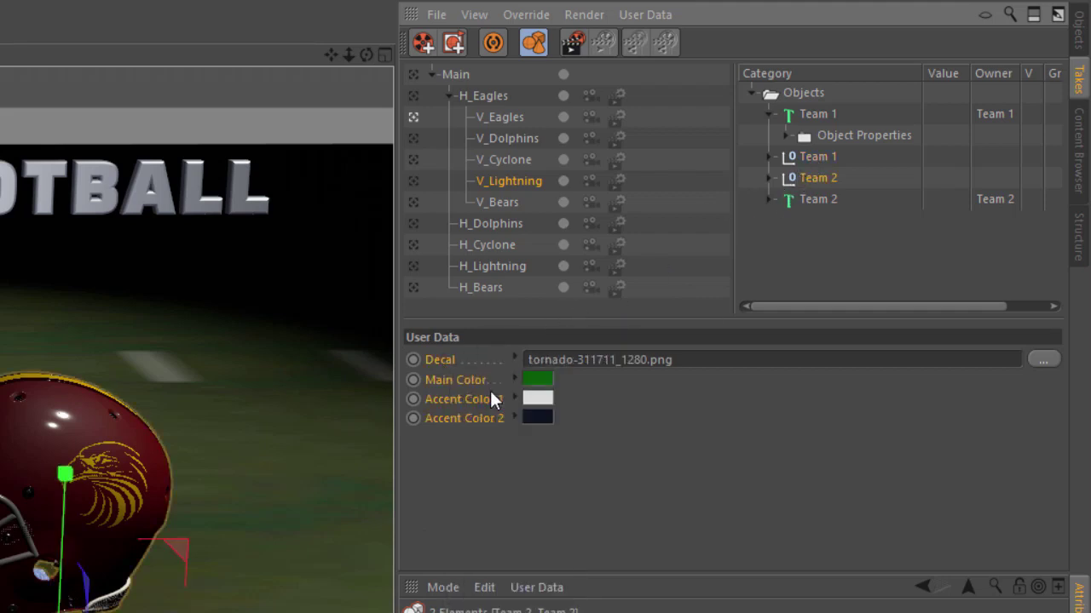
Delete V_Lightning's Team 1 text and helmet overrides.
{"action": "left_click", "coordinate": [816, 115]}
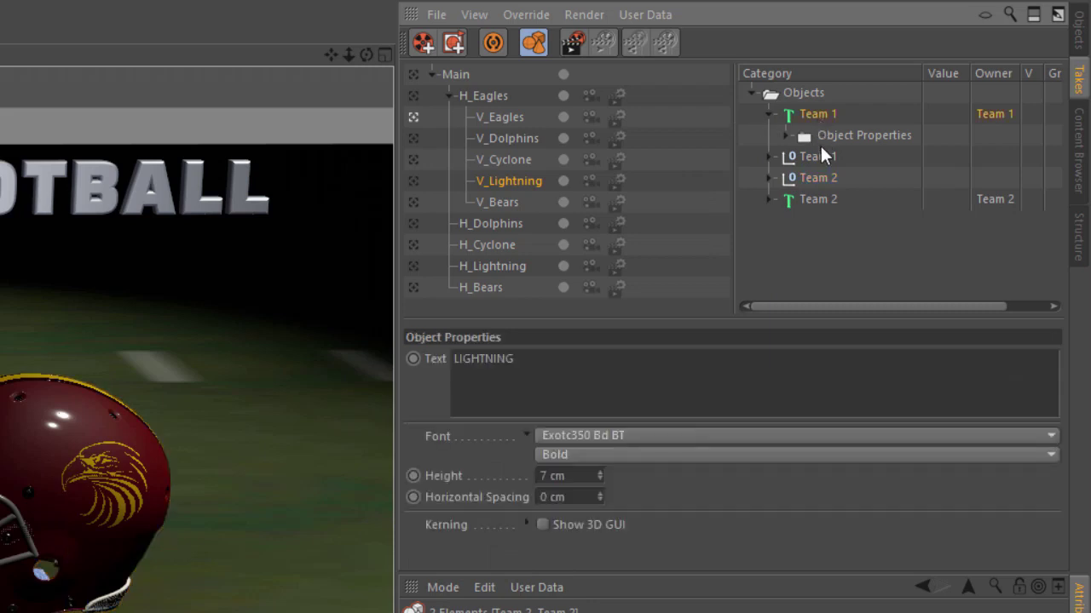
{"action": "key", "text": "Delete"}
{"action": "left_click", "coordinate": [815, 113]}
{"action": "key", "text": "Delete"}
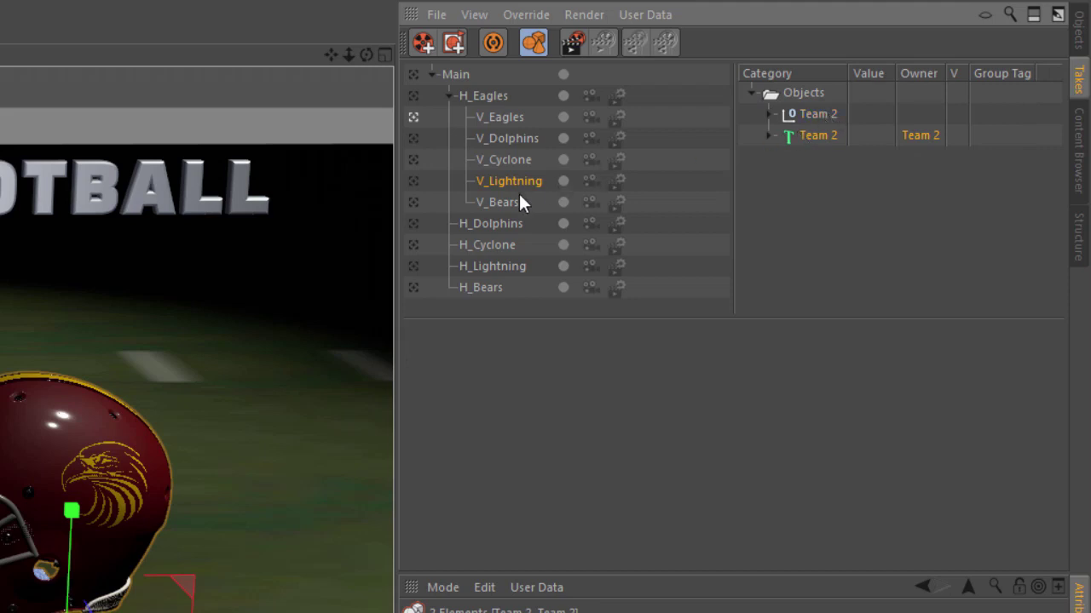
Copy Team 2 overrides onto V_Bears, activate it, and give Team 2 the bear decal and colours.
{"action": "left_click_drag", "start_coordinate": [824, 121], "coordinate": [490, 204]}
{"action": "left_click", "coordinate": [491, 202]}
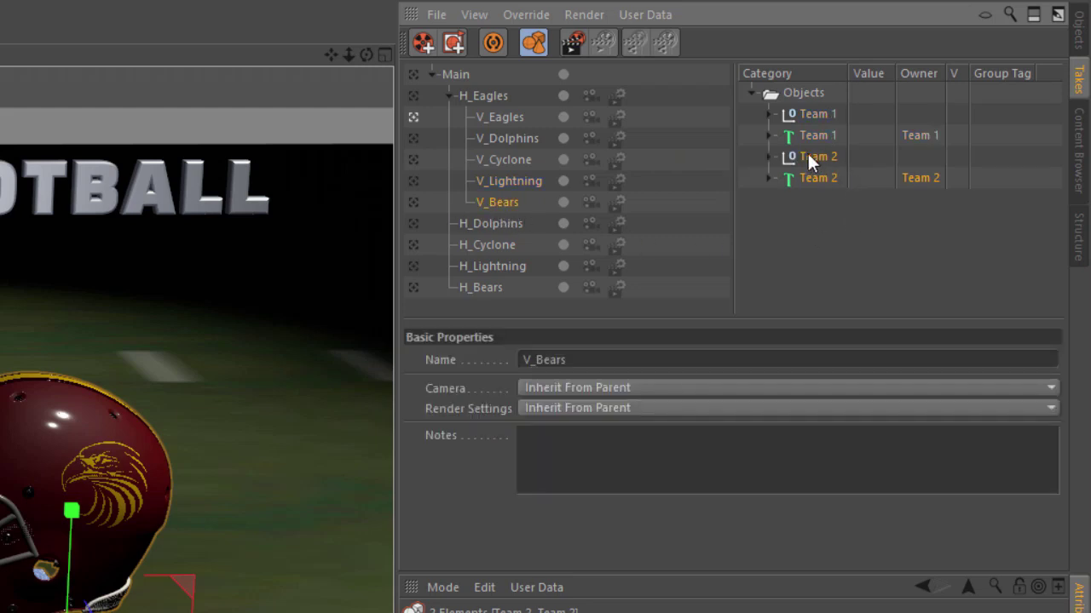
{"action": "left_click", "coordinate": [809, 112]}
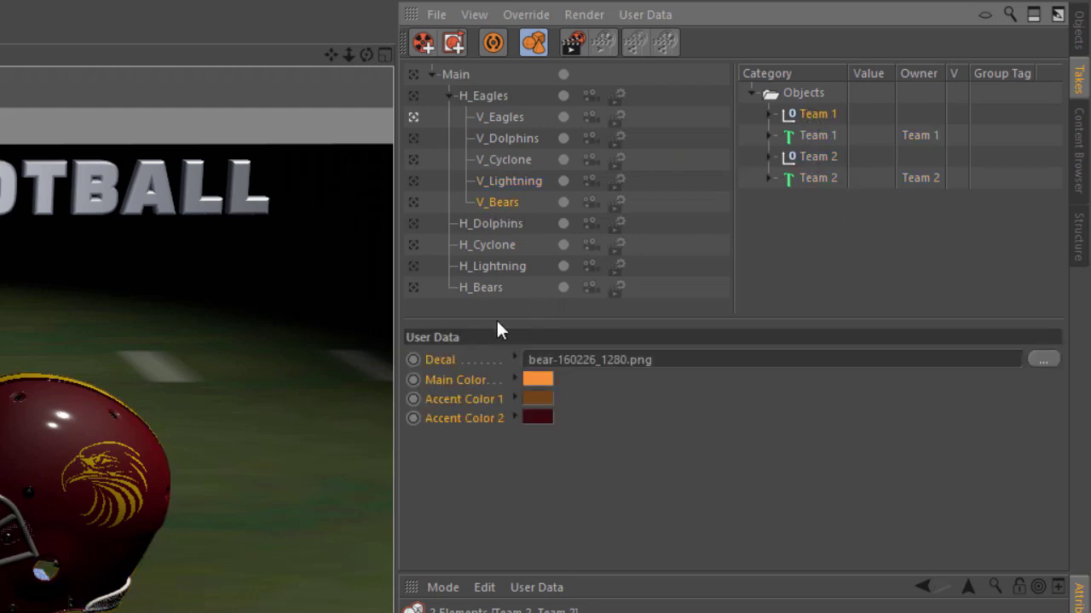
{"action": "right_click", "coordinate": [449, 358]}
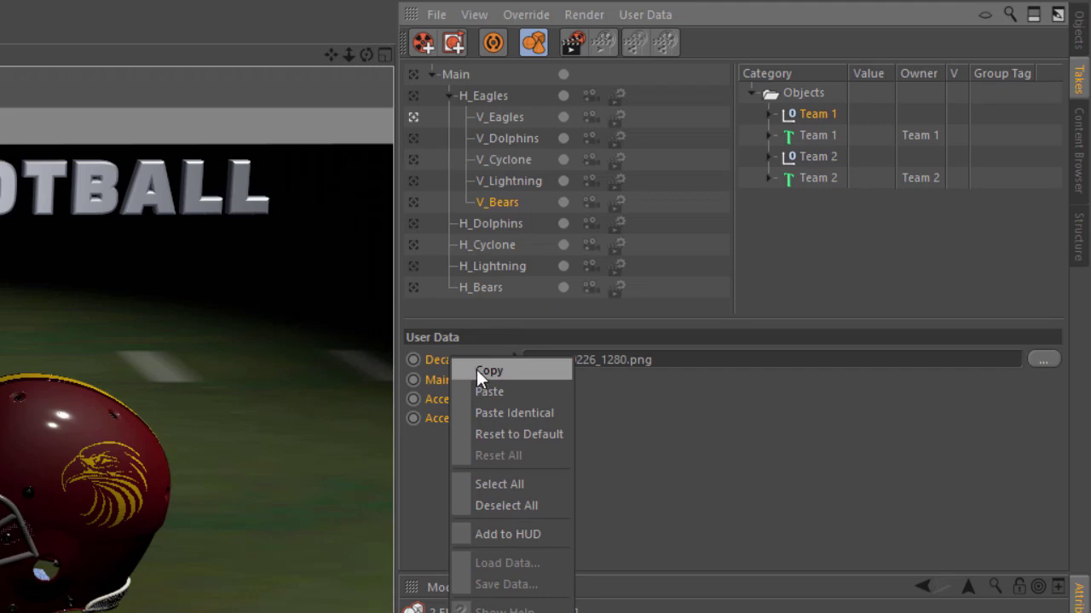
{"action": "left_click", "coordinate": [477, 370]}
{"action": "left_click", "coordinate": [818, 156]}
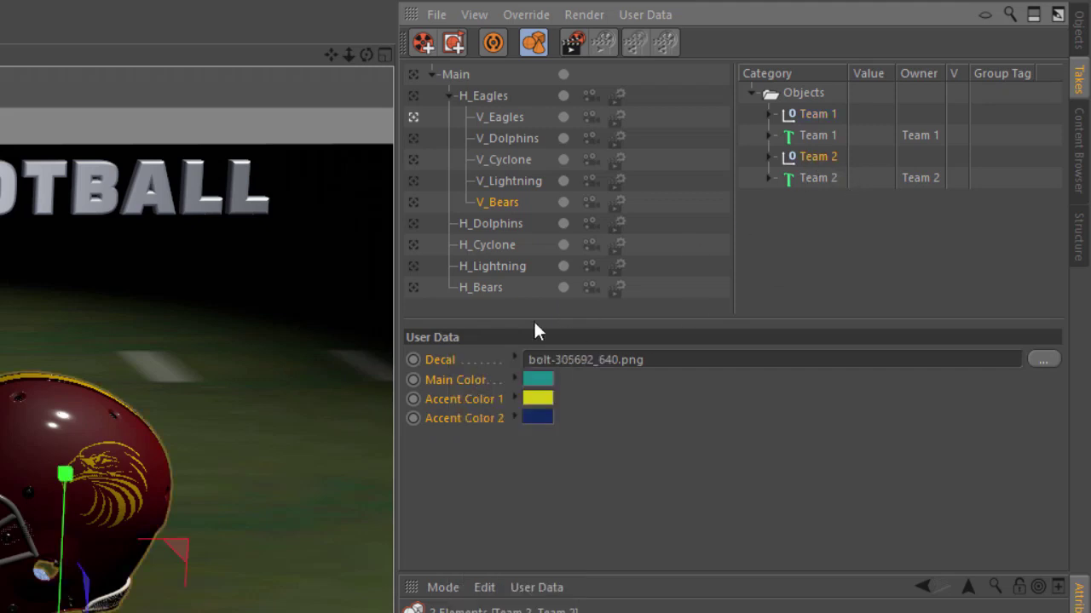
{"action": "right_click", "coordinate": [445, 364]}
{"action": "left_click", "coordinate": [477, 396]}
Give Team 2's text the BEARS lettering and Nueva Std font, then select both Team 1 overrides.
{"action": "left_click", "coordinate": [818, 135]}
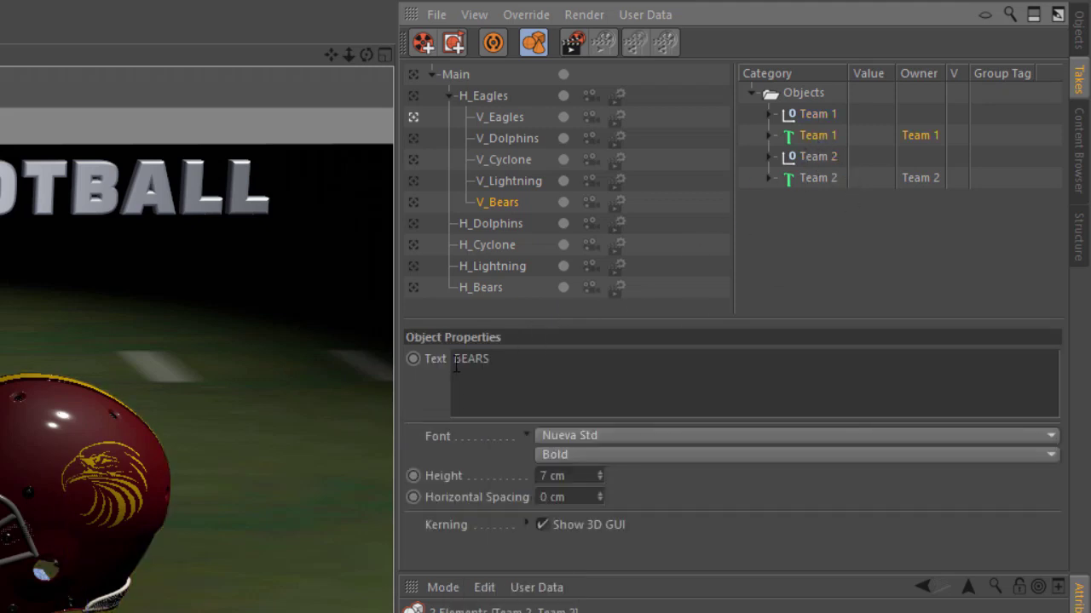
{"action": "right_click", "coordinate": [450, 525]}
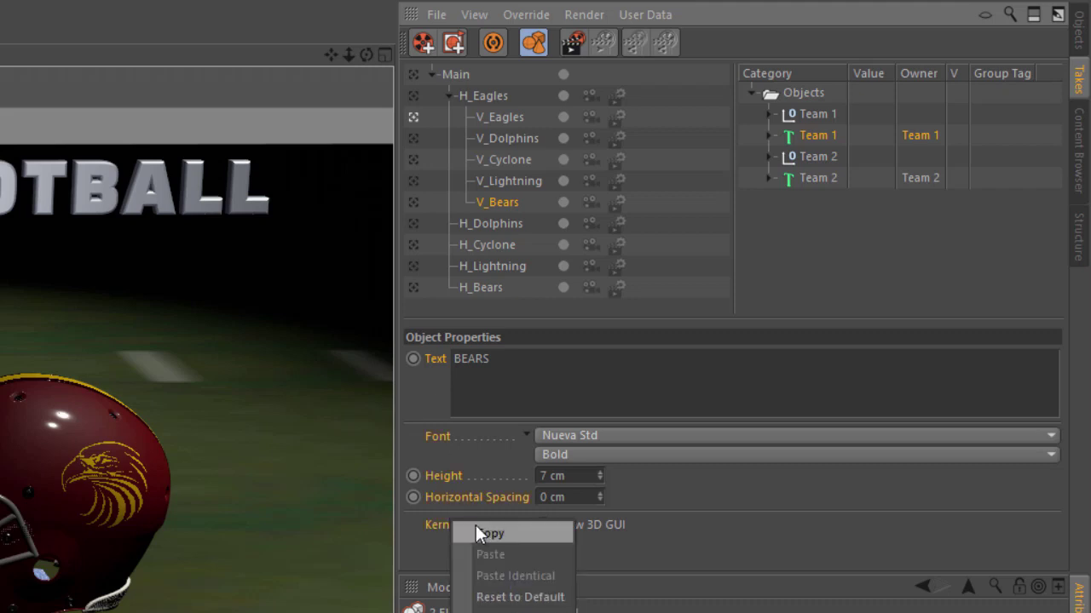
{"action": "left_click", "coordinate": [482, 530]}
{"action": "left_click", "coordinate": [810, 178]}
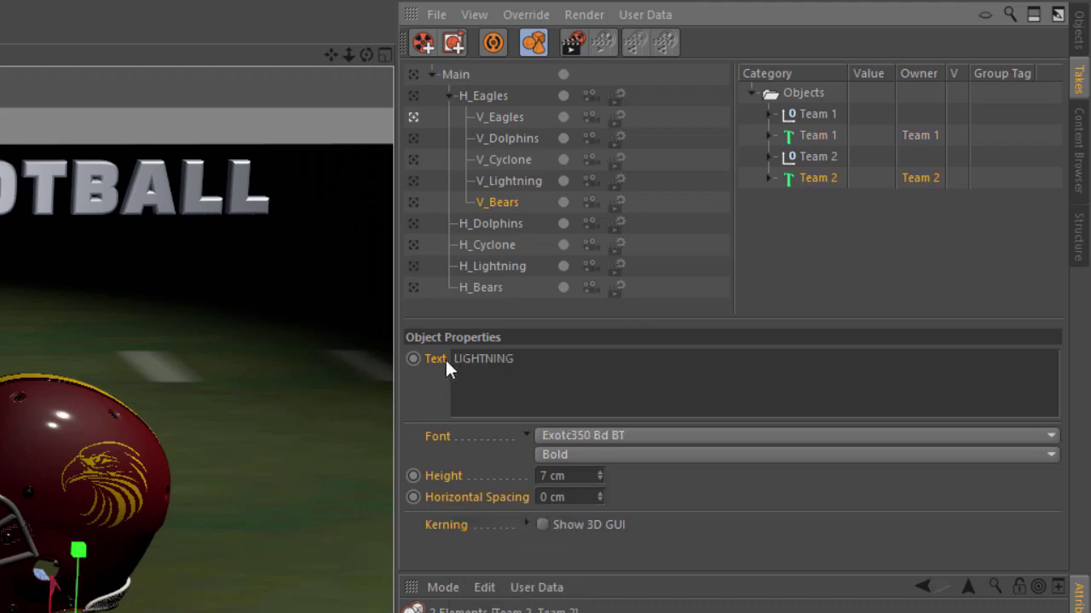
{"action": "right_click", "coordinate": [444, 358]}
{"action": "left_click", "coordinate": [477, 388]}
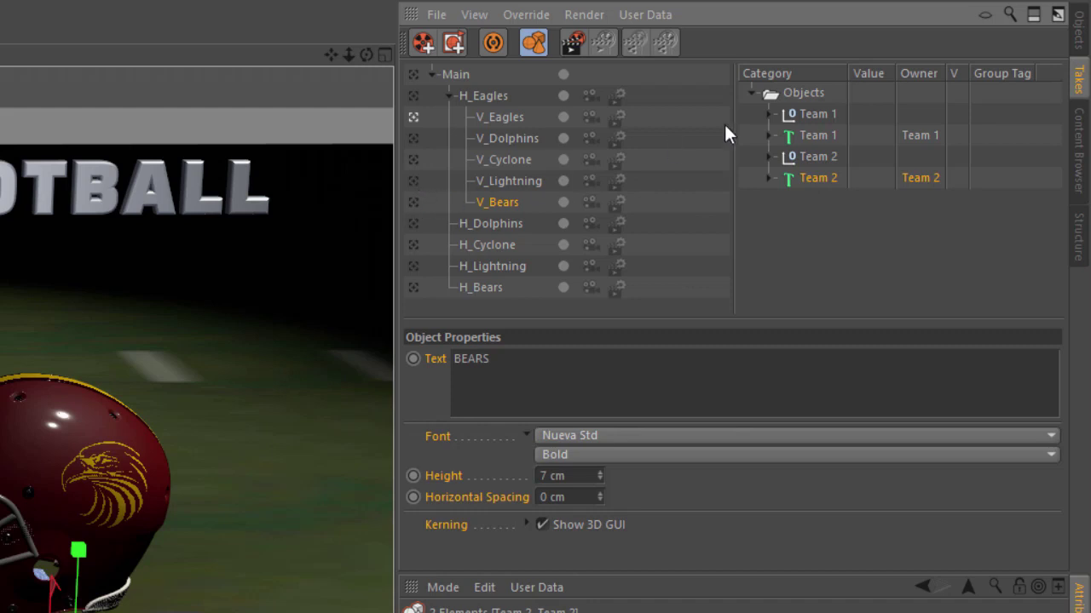
{"action": "left_click", "coordinate": [819, 114]}
{"action": "left_click", "coordinate": [818, 134], "text": "ctrl"}
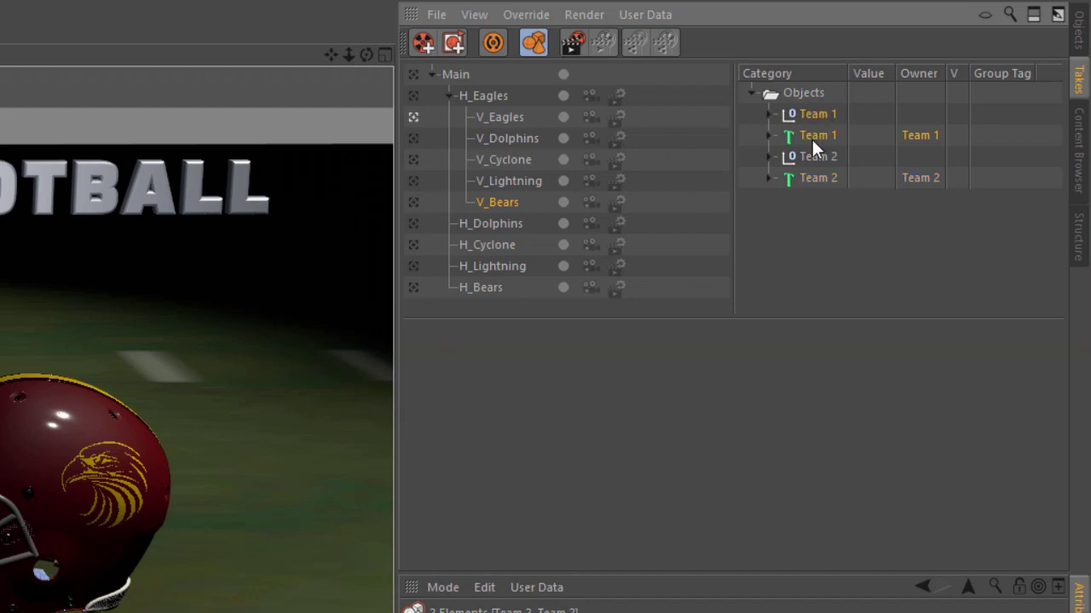
Delete V_Bears' Team 1 overrides, then preview the Dolphins, Cyclone, Lightning and Bears visitor takes.
{"action": "key", "text": "Delete"}
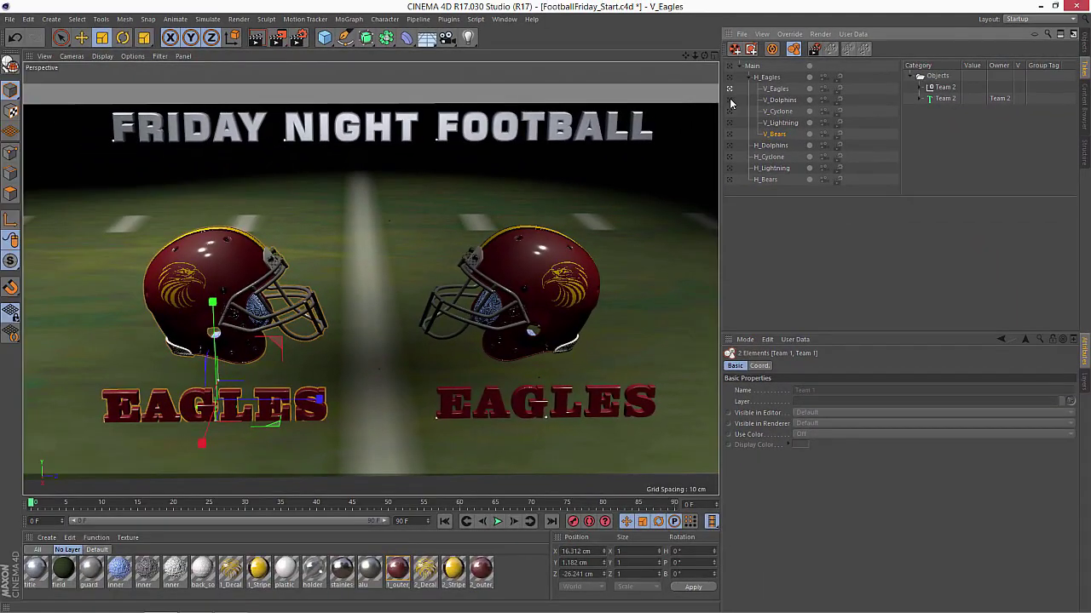
{"action": "left_click", "coordinate": [729, 99]}
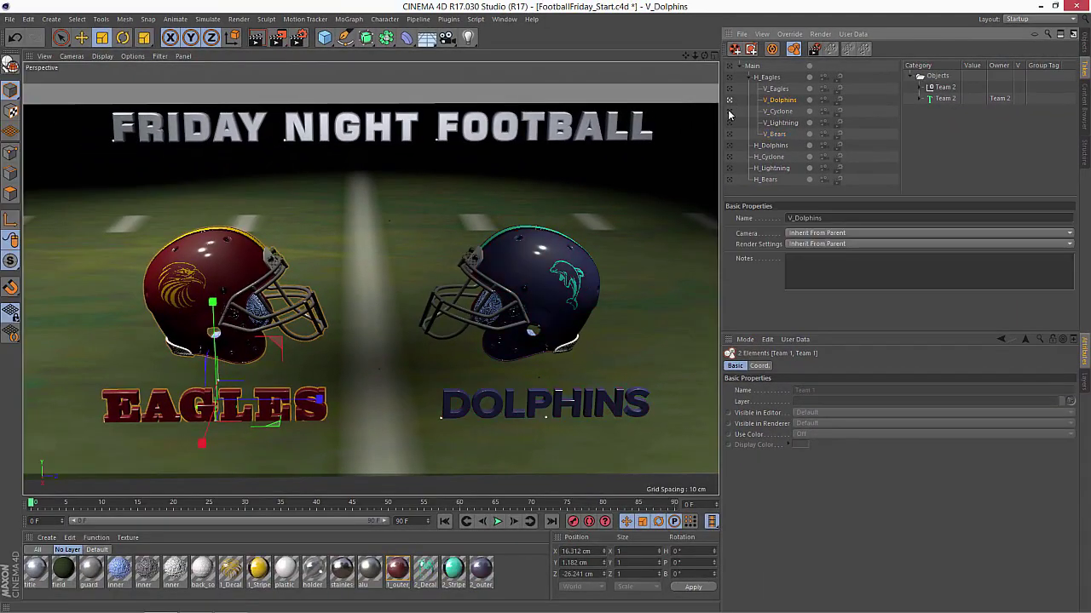
{"action": "left_click", "coordinate": [729, 111]}
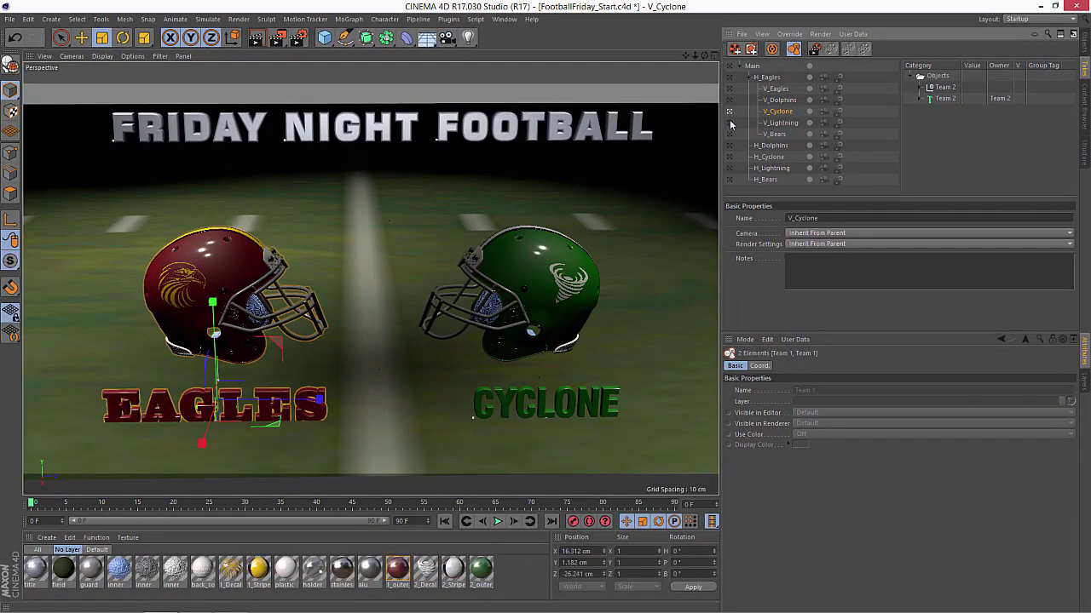
{"action": "left_click", "coordinate": [730, 122]}
{"action": "left_click", "coordinate": [730, 133]}
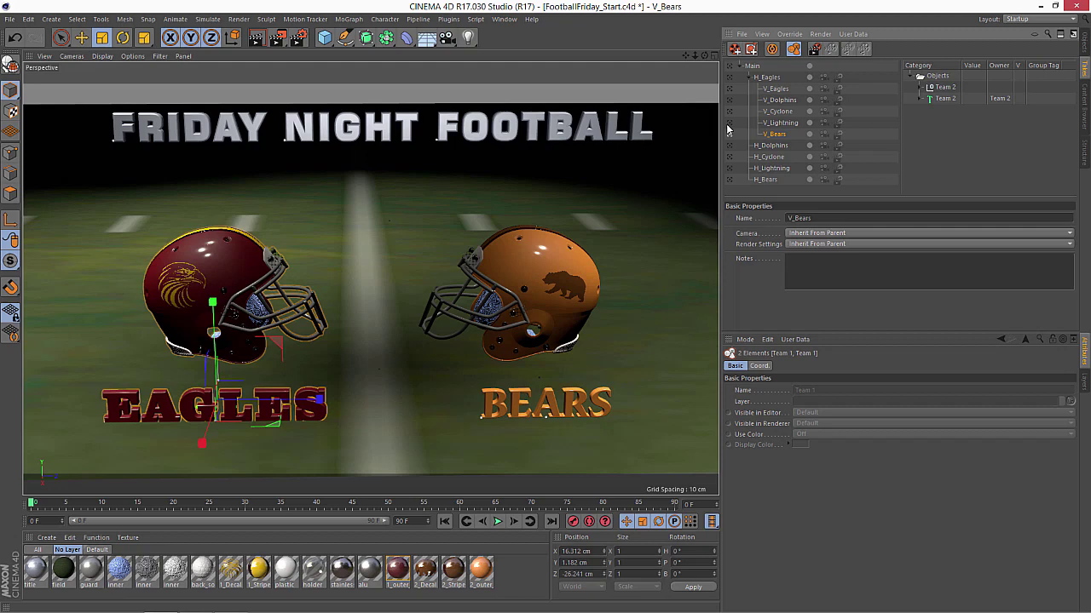
Copy the five visitor takes V_Eagles–V_Bears under H_Dolphins, H_Cyclone, H_Lightning and H_Bears.
{"action": "left_click", "coordinate": [775, 88]}
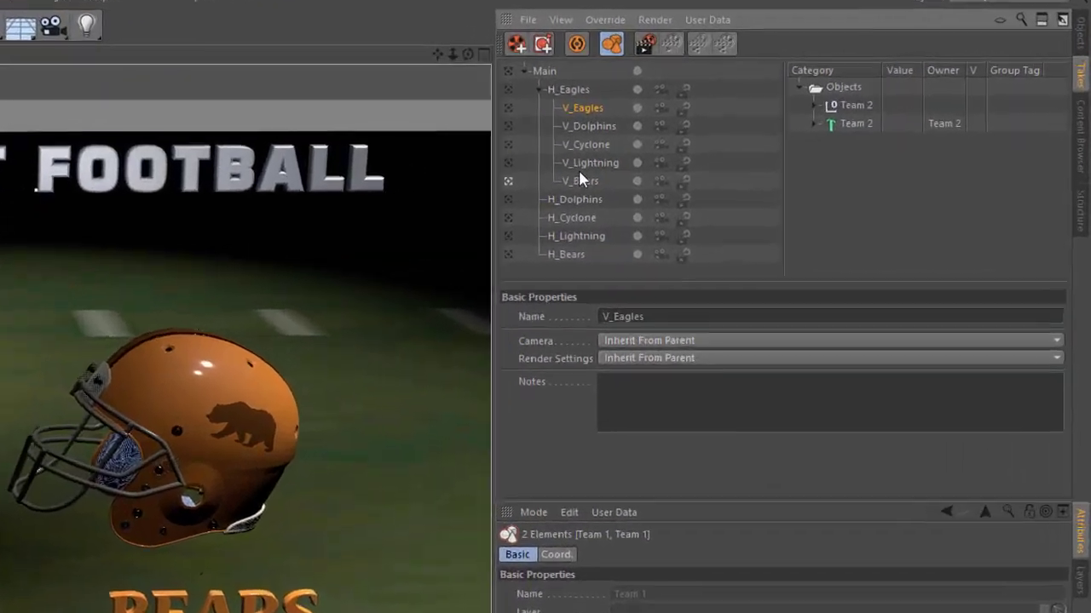
{"action": "left_click", "coordinate": [782, 134], "text": "shift"}
{"action": "left_click_drag", "start_coordinate": [501, 143], "coordinate": [501, 229]}
{"action": "left_click_drag", "start_coordinate": [501, 158], "coordinate": [512, 263]}
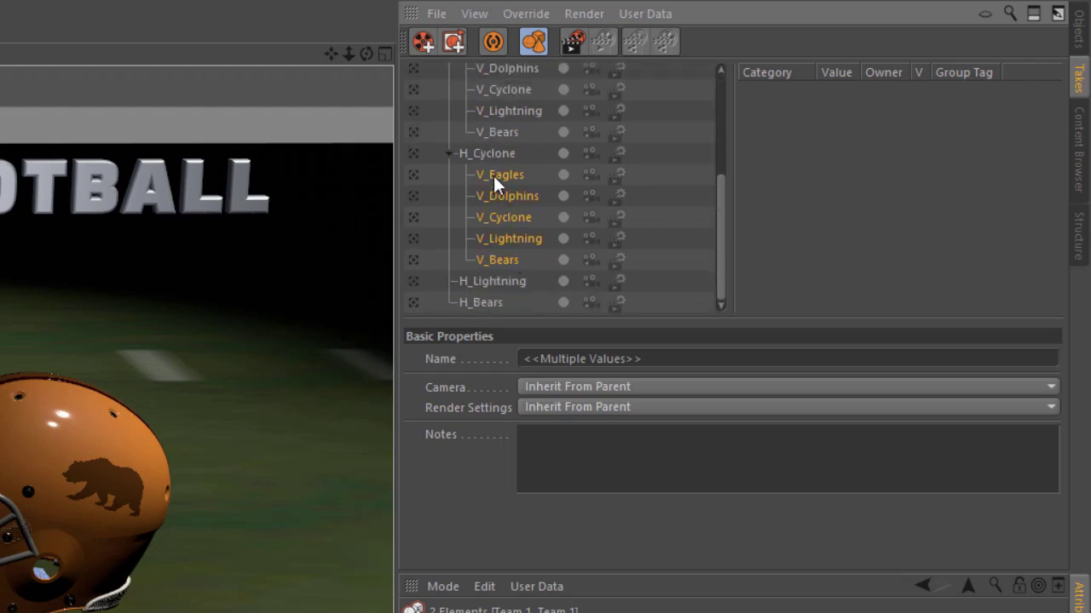
{"action": "left_click_drag", "start_coordinate": [494, 175], "coordinate": [497, 281]}
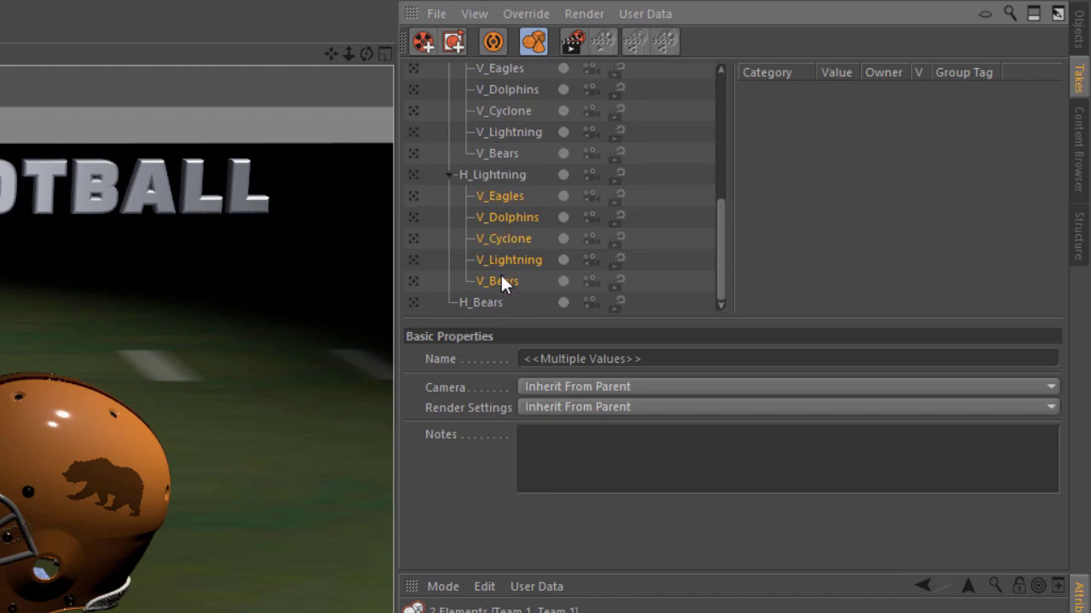
{"action": "left_click_drag", "start_coordinate": [493, 201], "coordinate": [495, 304]}
{"action": "scroll", "coordinate": [495, 281], "scroll_direction": "up", "scroll_amount": 6}
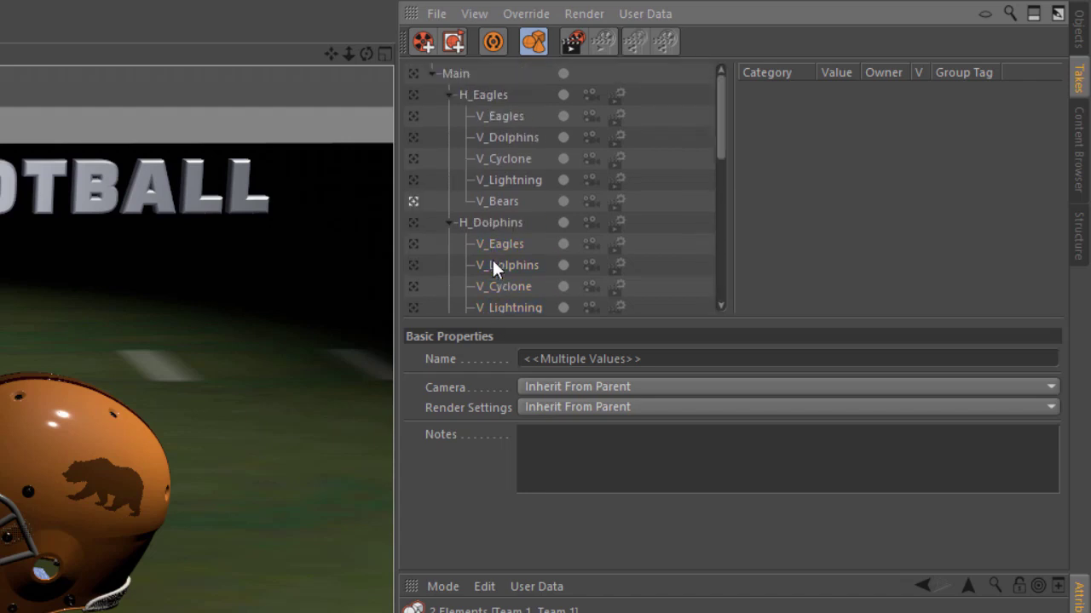
Preview Eagles–Dolphins, Dolphins–Cyclone, Lightning–Cyclone, Lightning–Bears, and finally Bears–Dolphins matchups.
{"action": "left_click", "coordinate": [414, 137]}
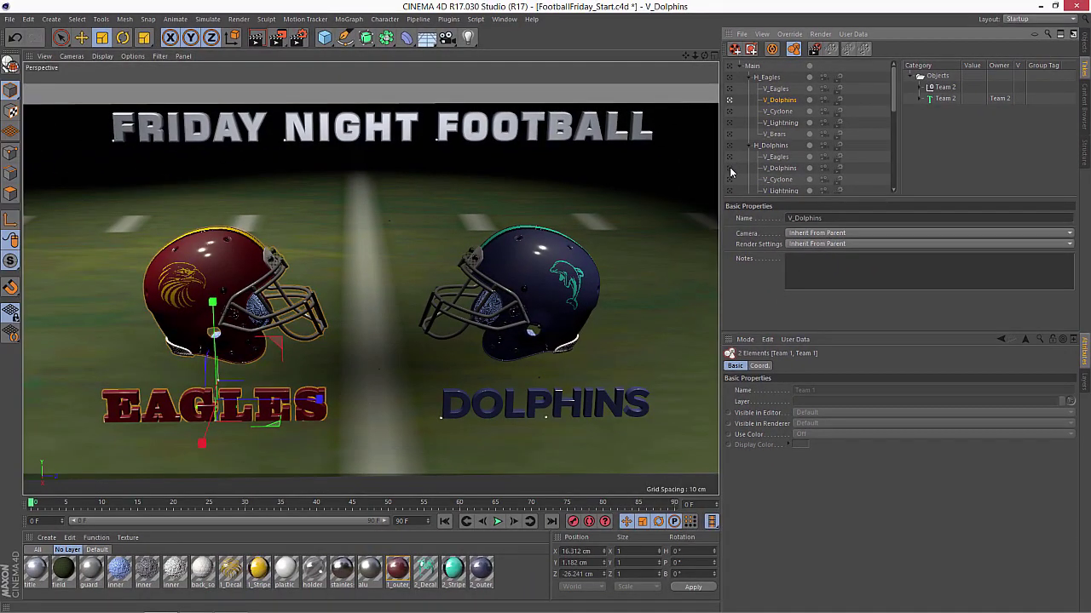
{"action": "left_click", "coordinate": [729, 179]}
{"action": "scroll", "coordinate": [728, 179], "scroll_direction": "down", "scroll_amount": 5}
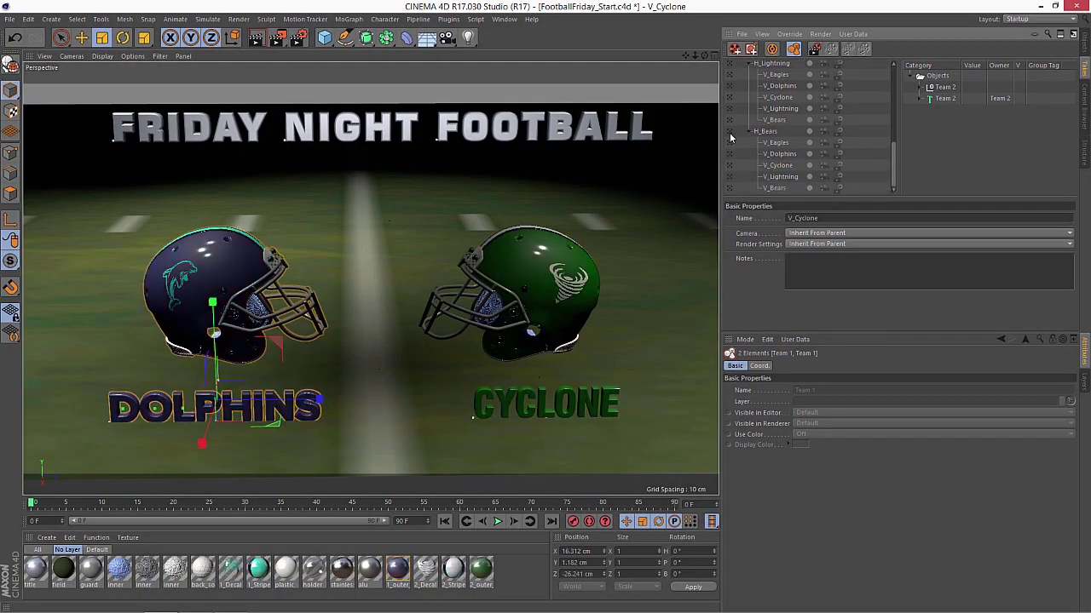
{"action": "left_click", "coordinate": [729, 97]}
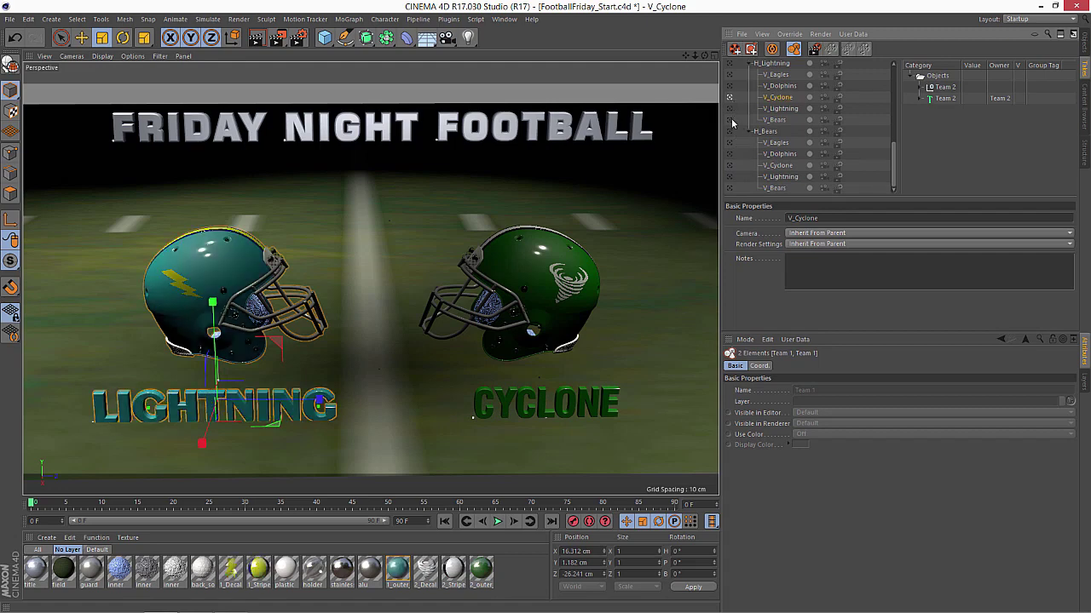
{"action": "left_click", "coordinate": [729, 119]}
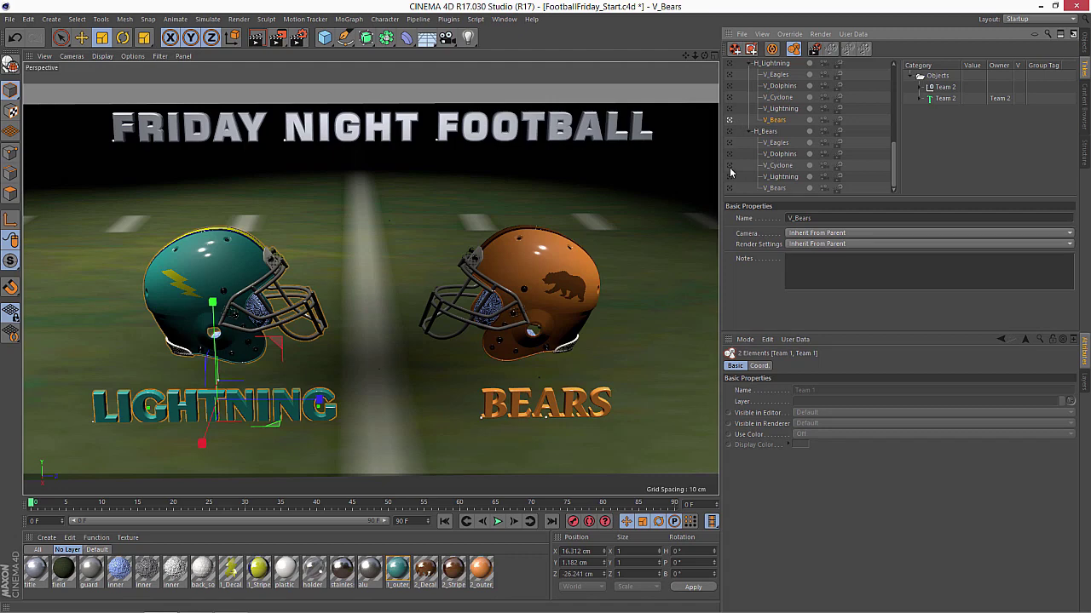
{"action": "left_click", "coordinate": [729, 154]}
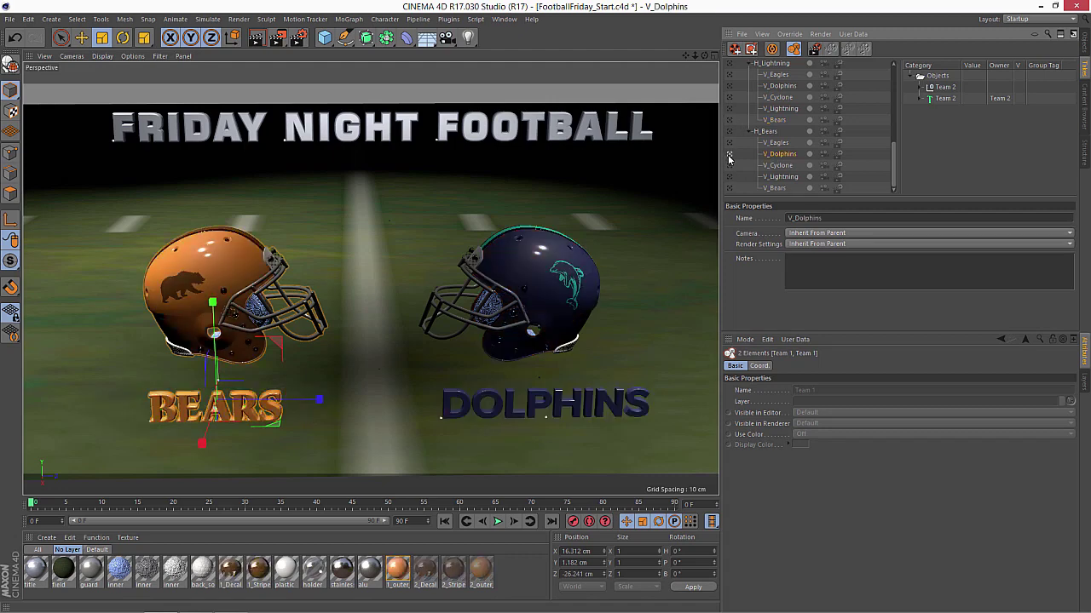